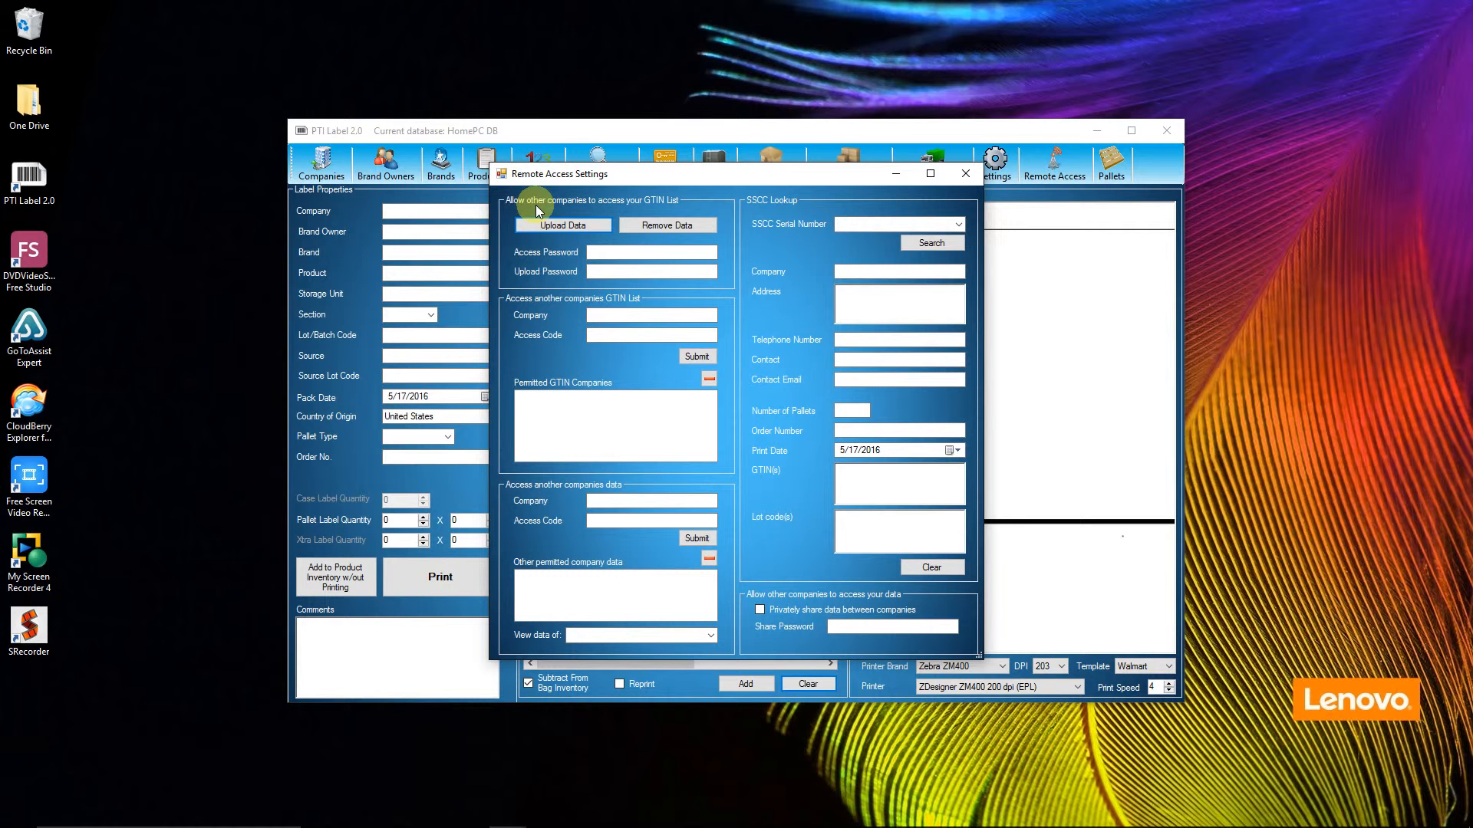
click(605, 254)
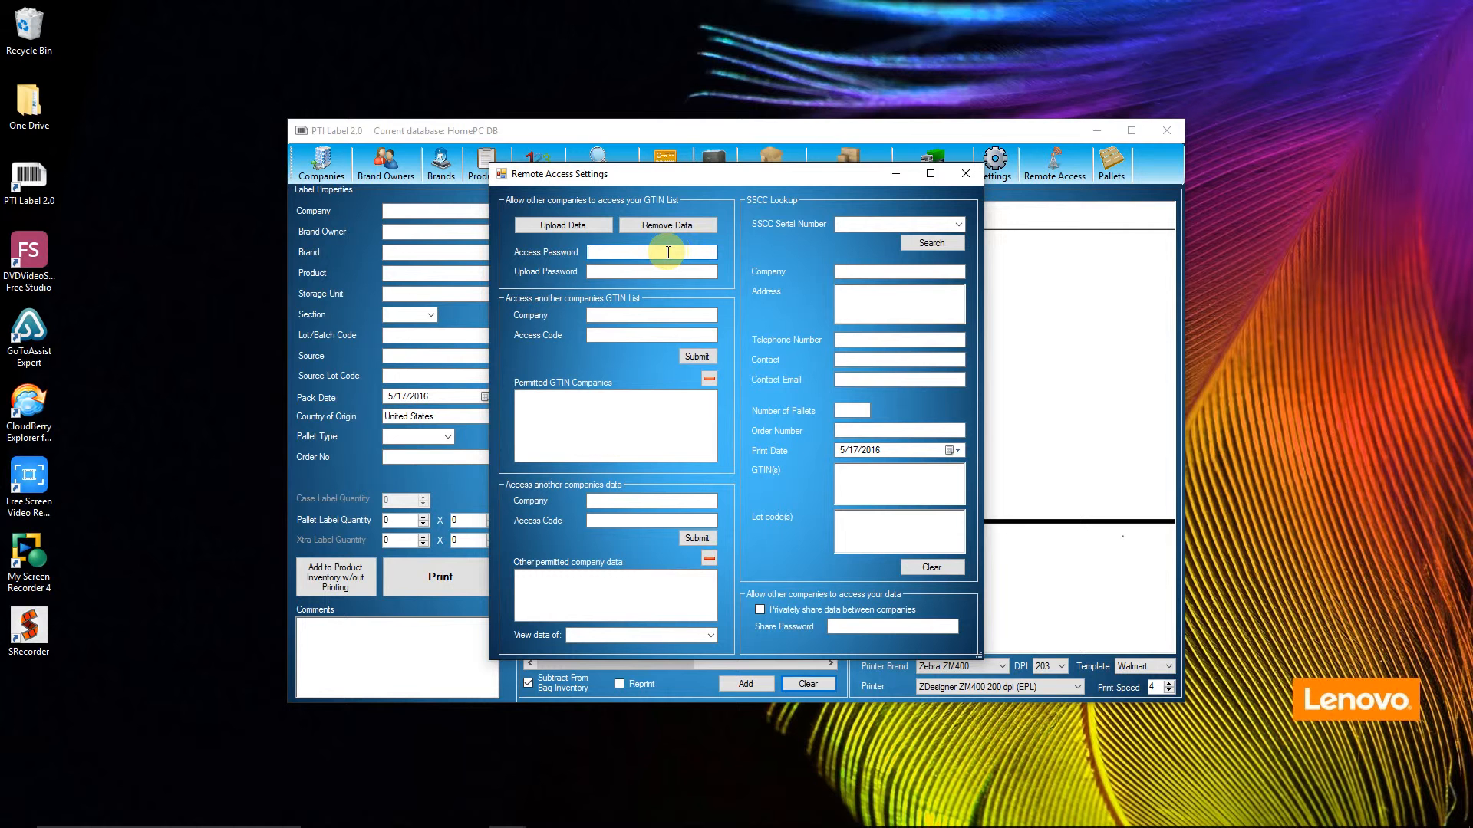
click(602, 271)
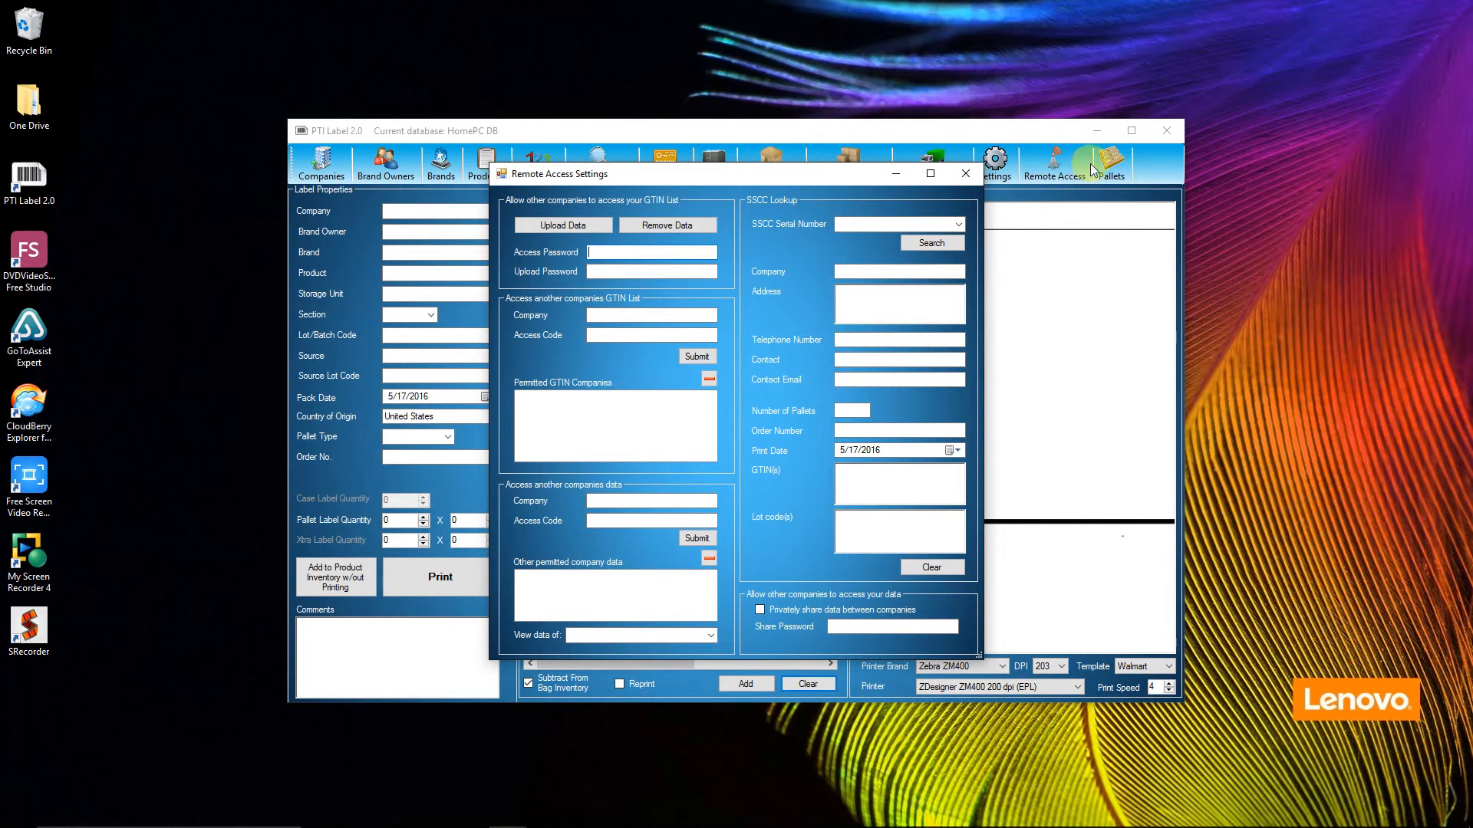
drag(873, 173, 859, 209)
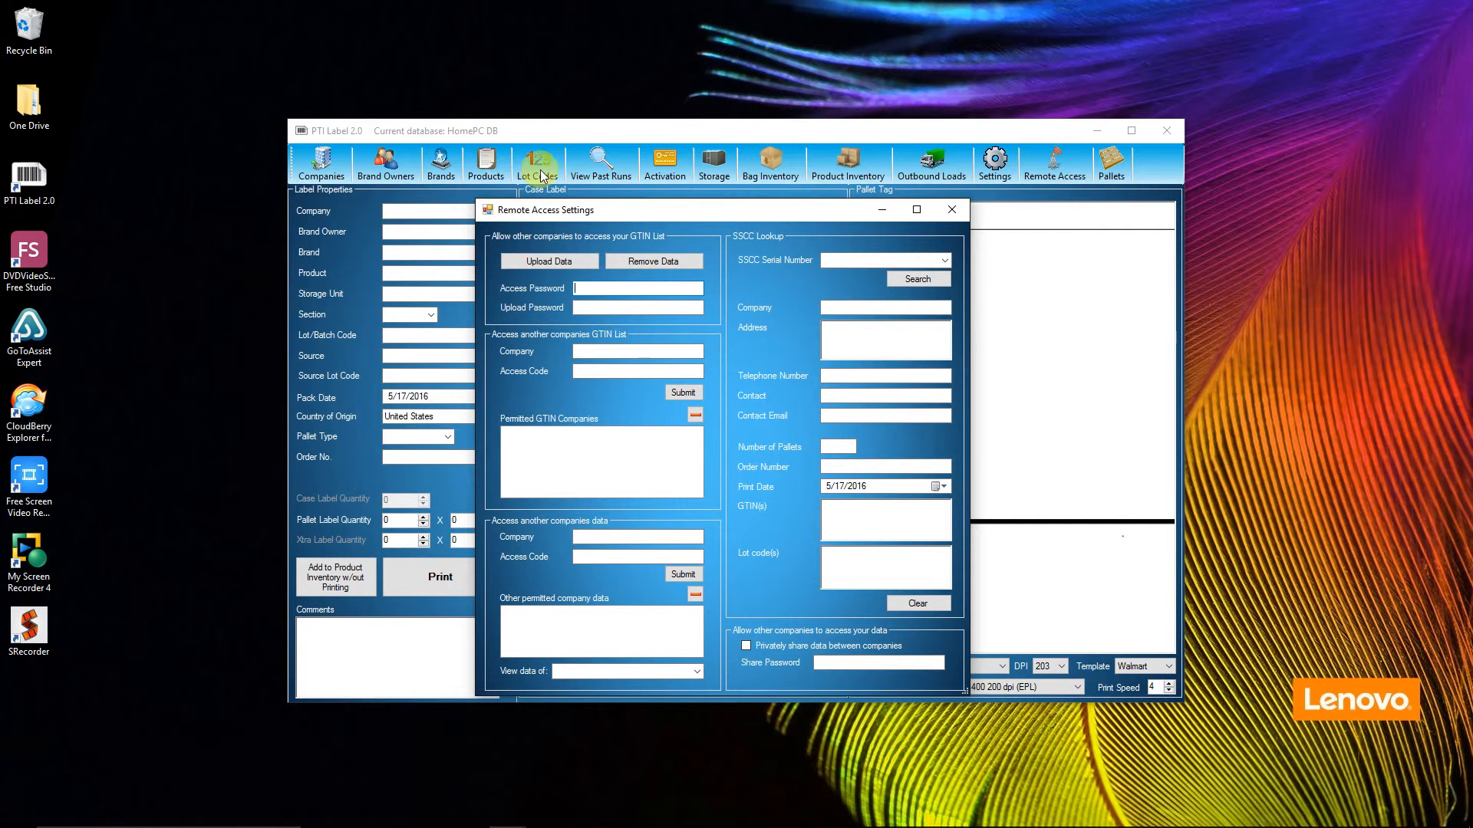
drag(656, 213, 702, 173)
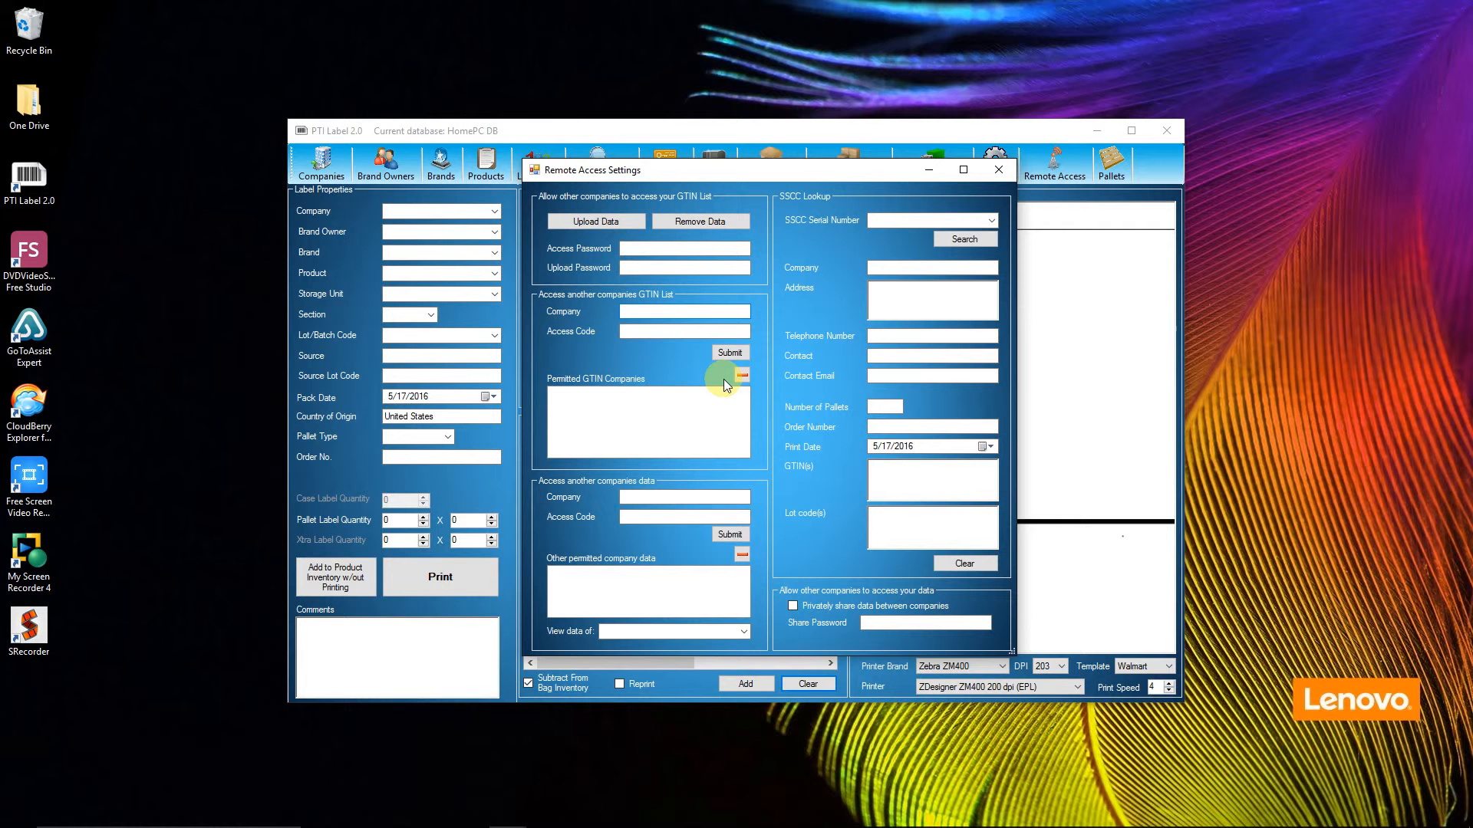
Step: Import the GTIN list of Bushmans Inc by submitting the company name with its access code, and close the remote access settings
key(Tab)
key(Tab)
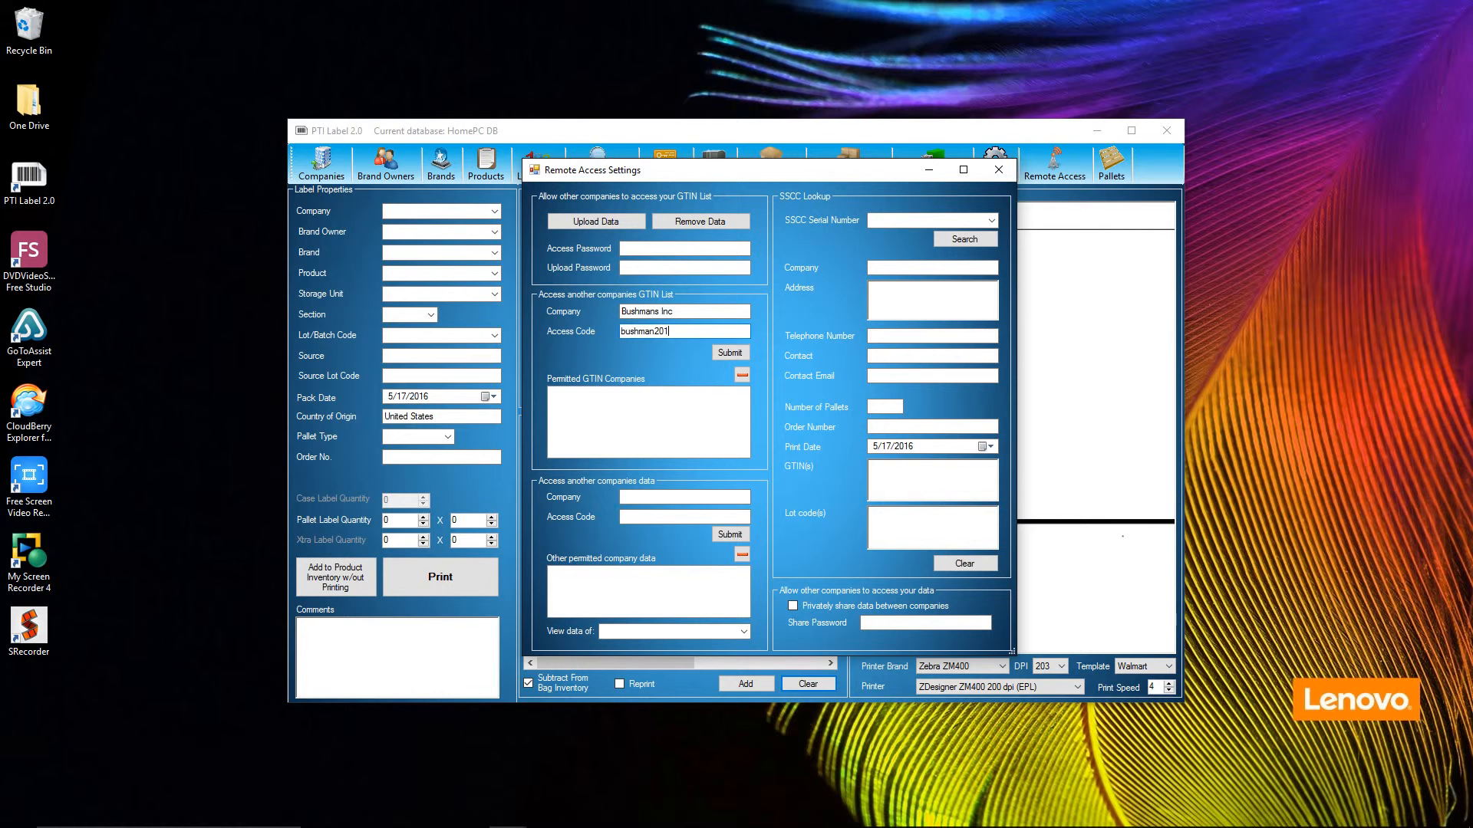
click(727, 355)
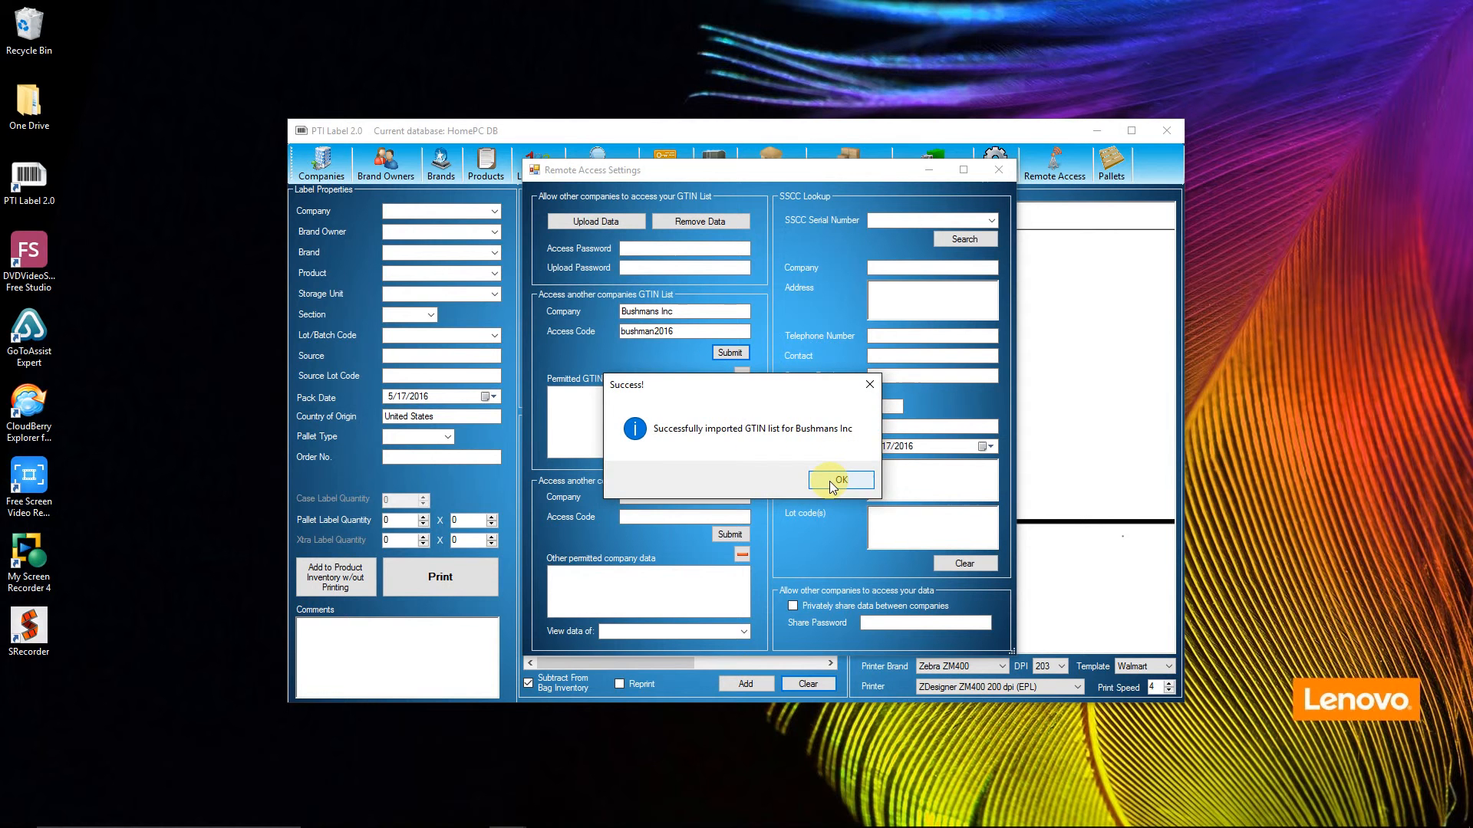
click(833, 483)
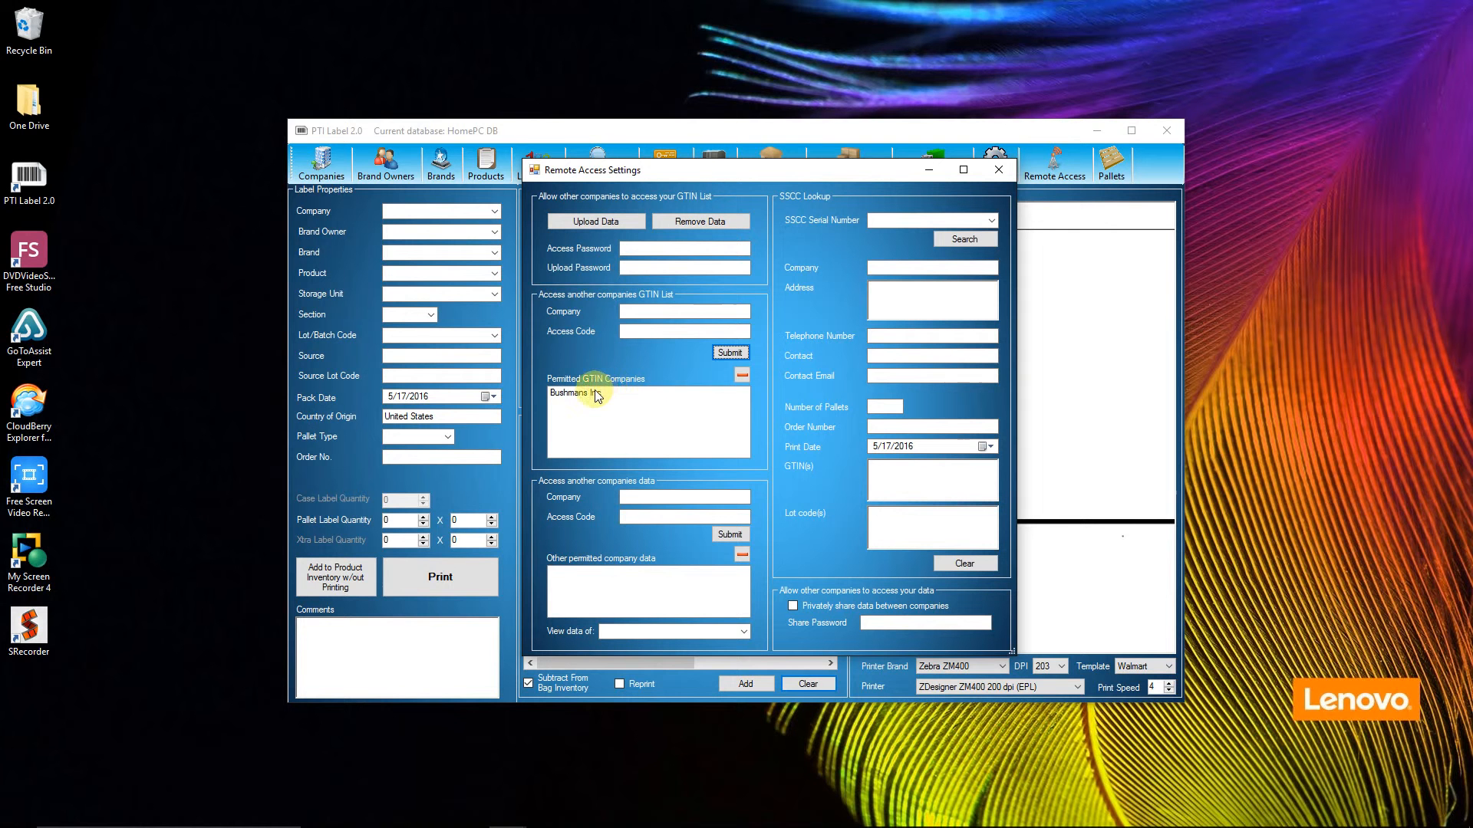
click(579, 395)
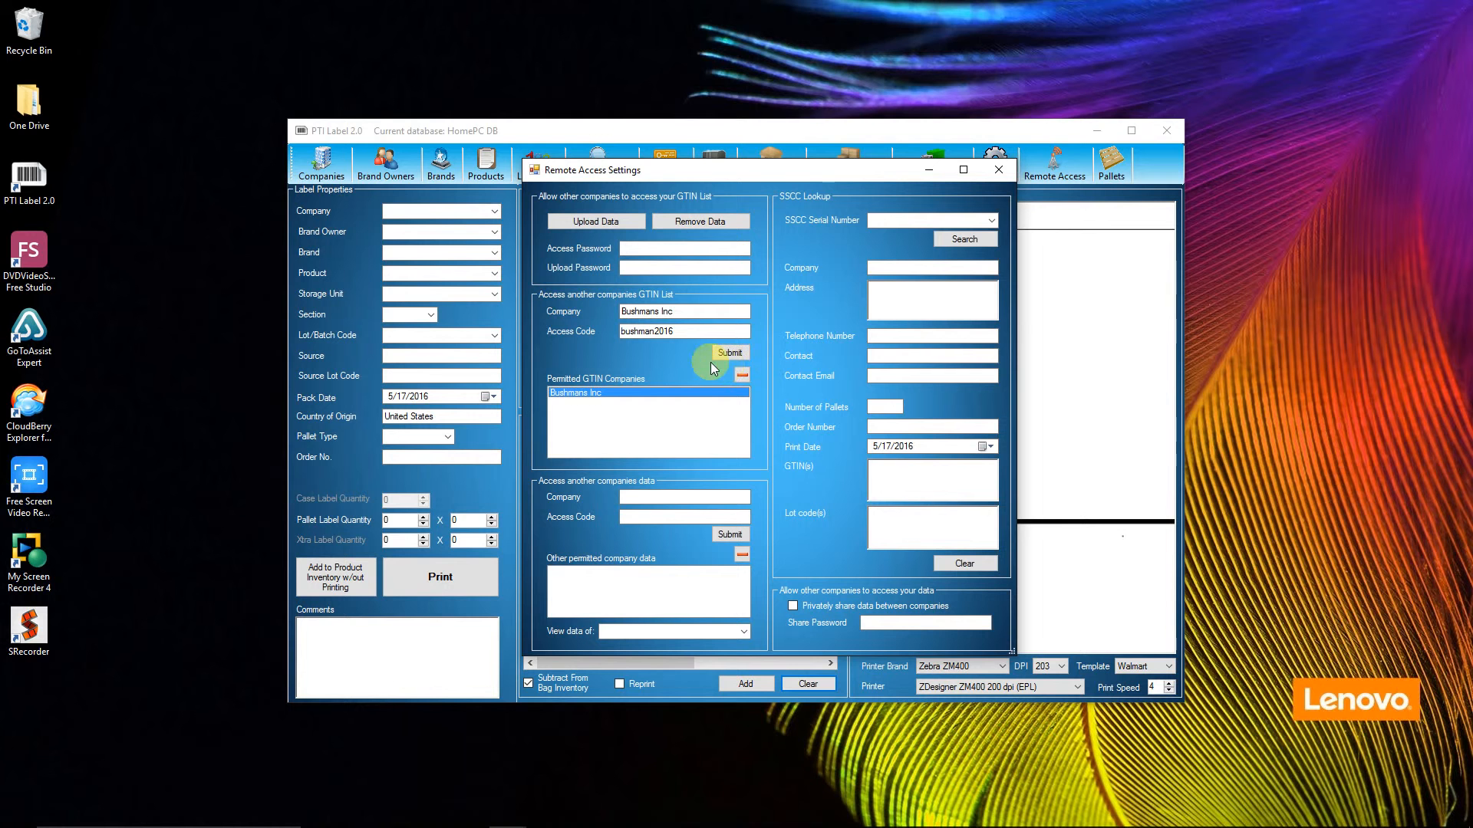
click(999, 170)
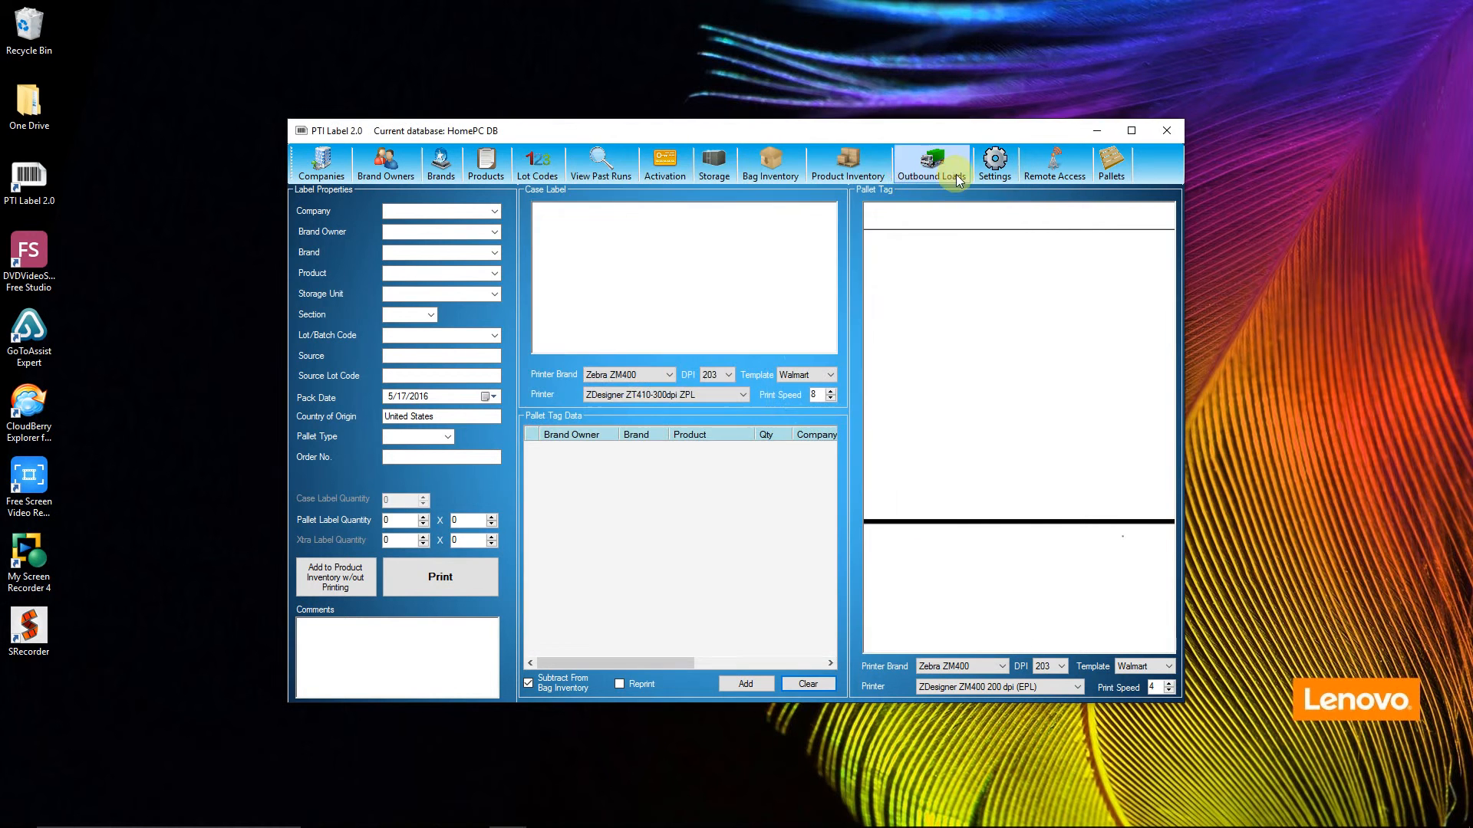
Step: Review the companies, brand owners, brands and products lists for records belonging to the remote company Bushmans Inc
click(322, 165)
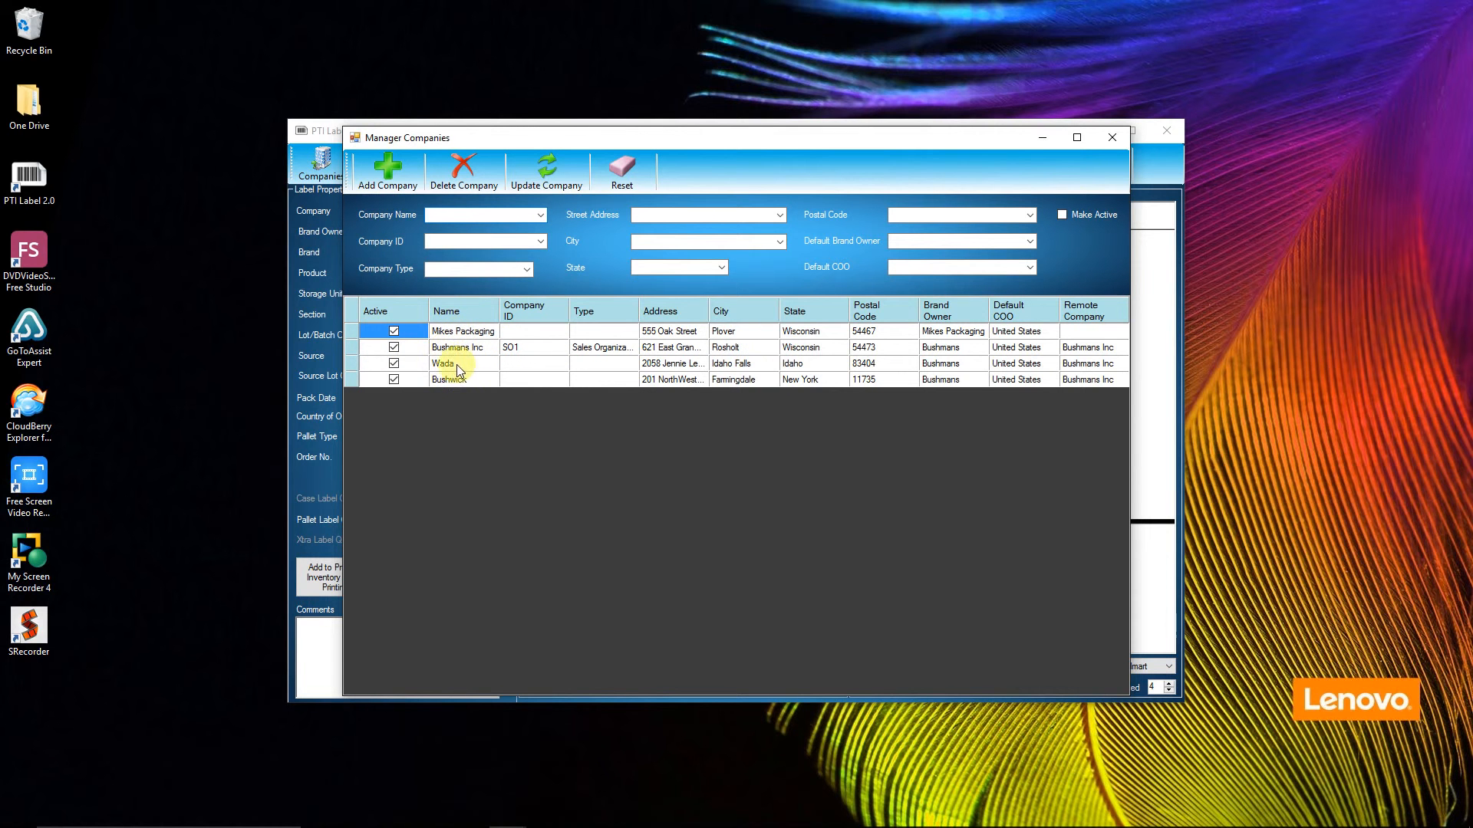
click(1112, 138)
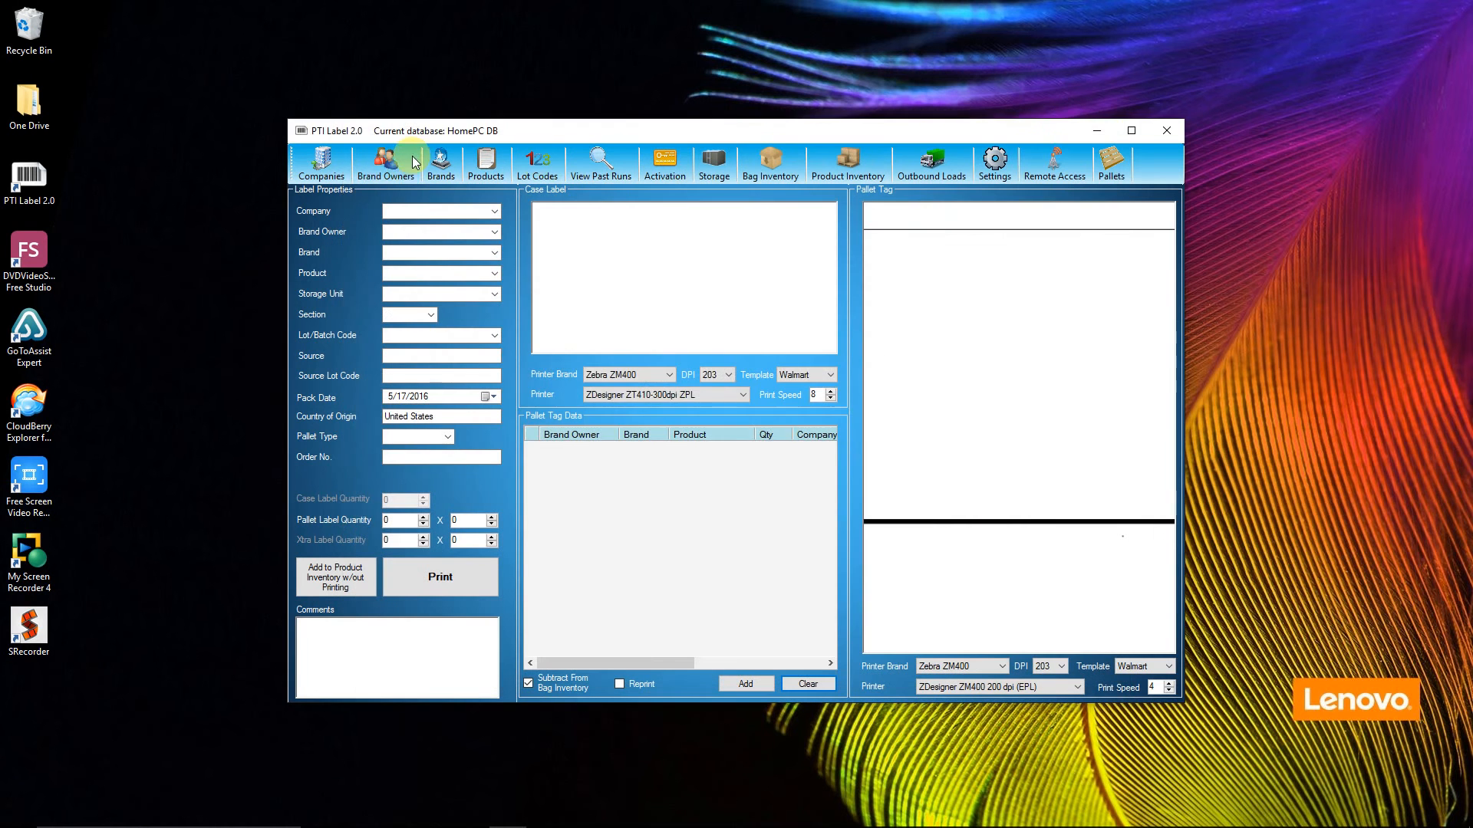
click(405, 182)
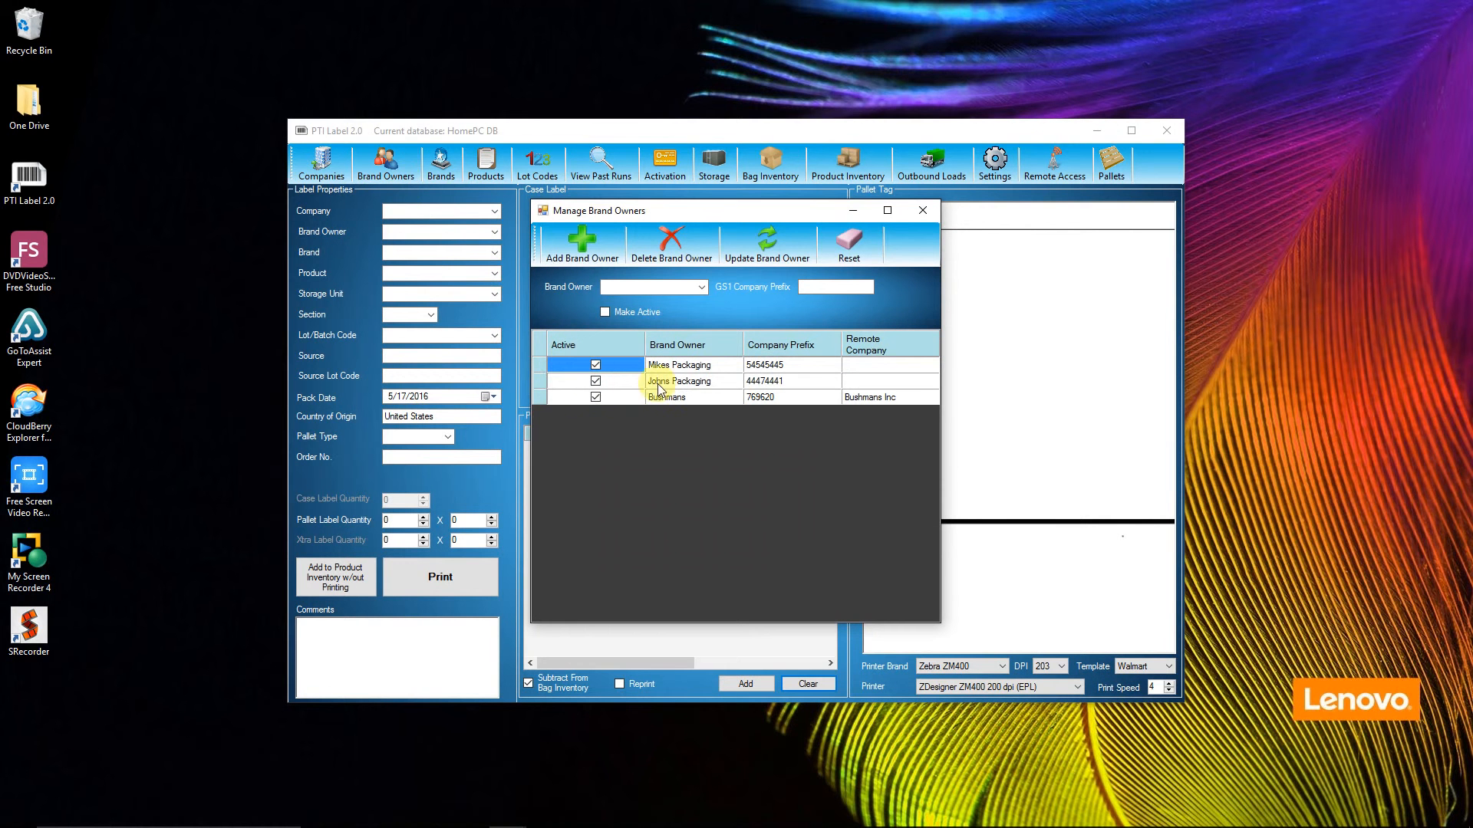
click(923, 210)
click(450, 175)
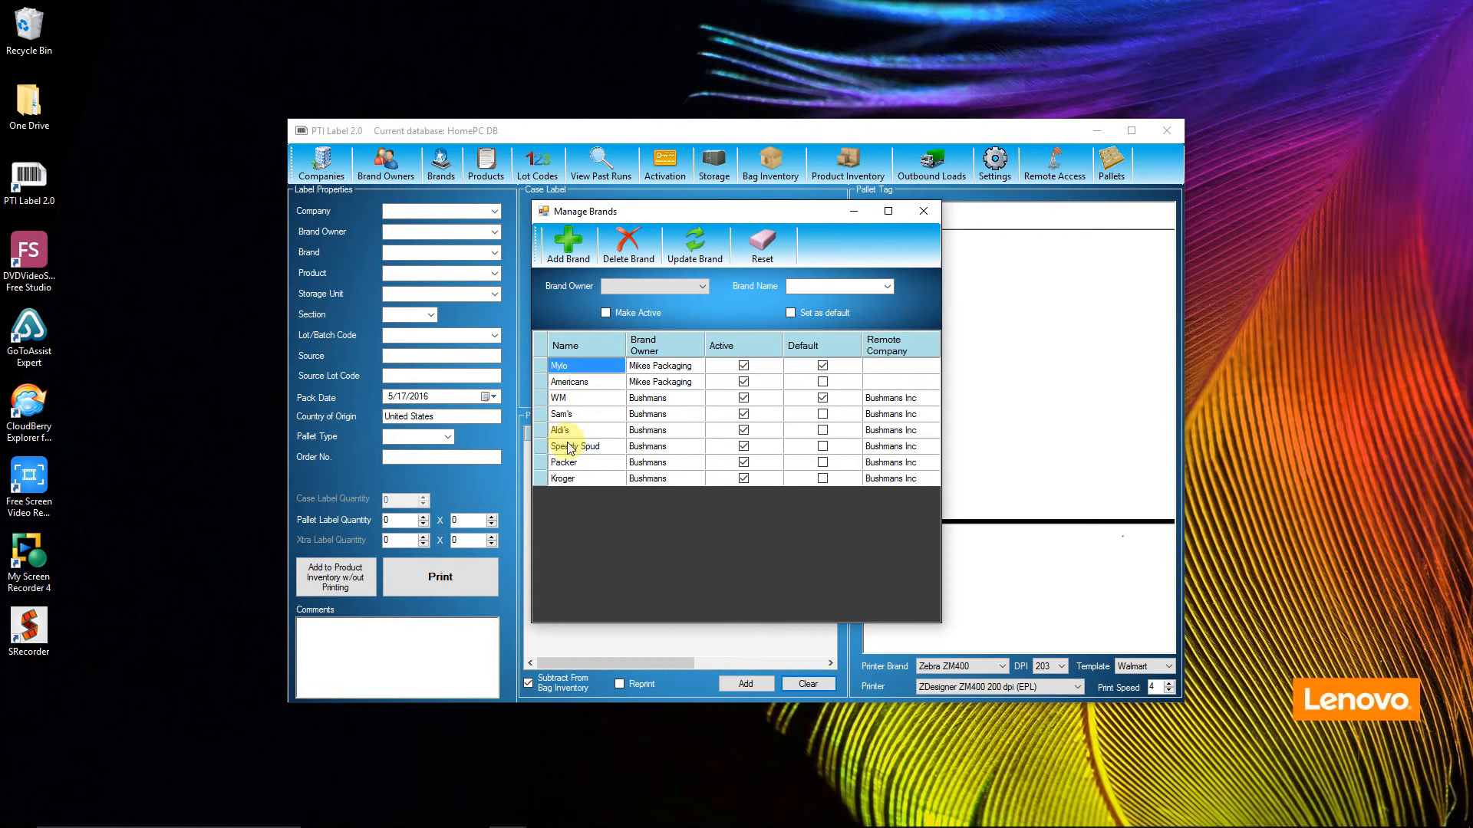
click(923, 211)
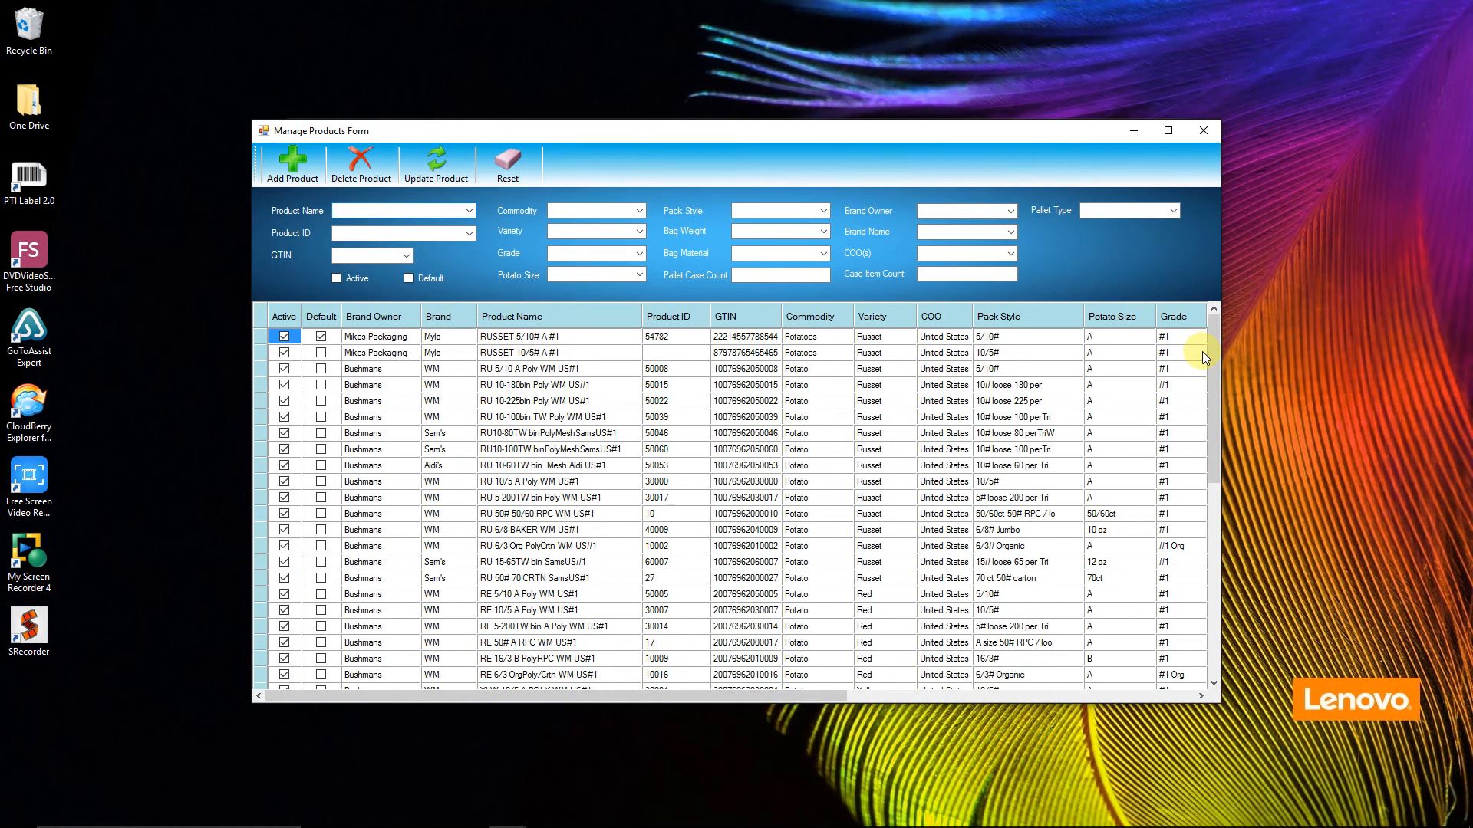
drag(657, 695, 696, 692)
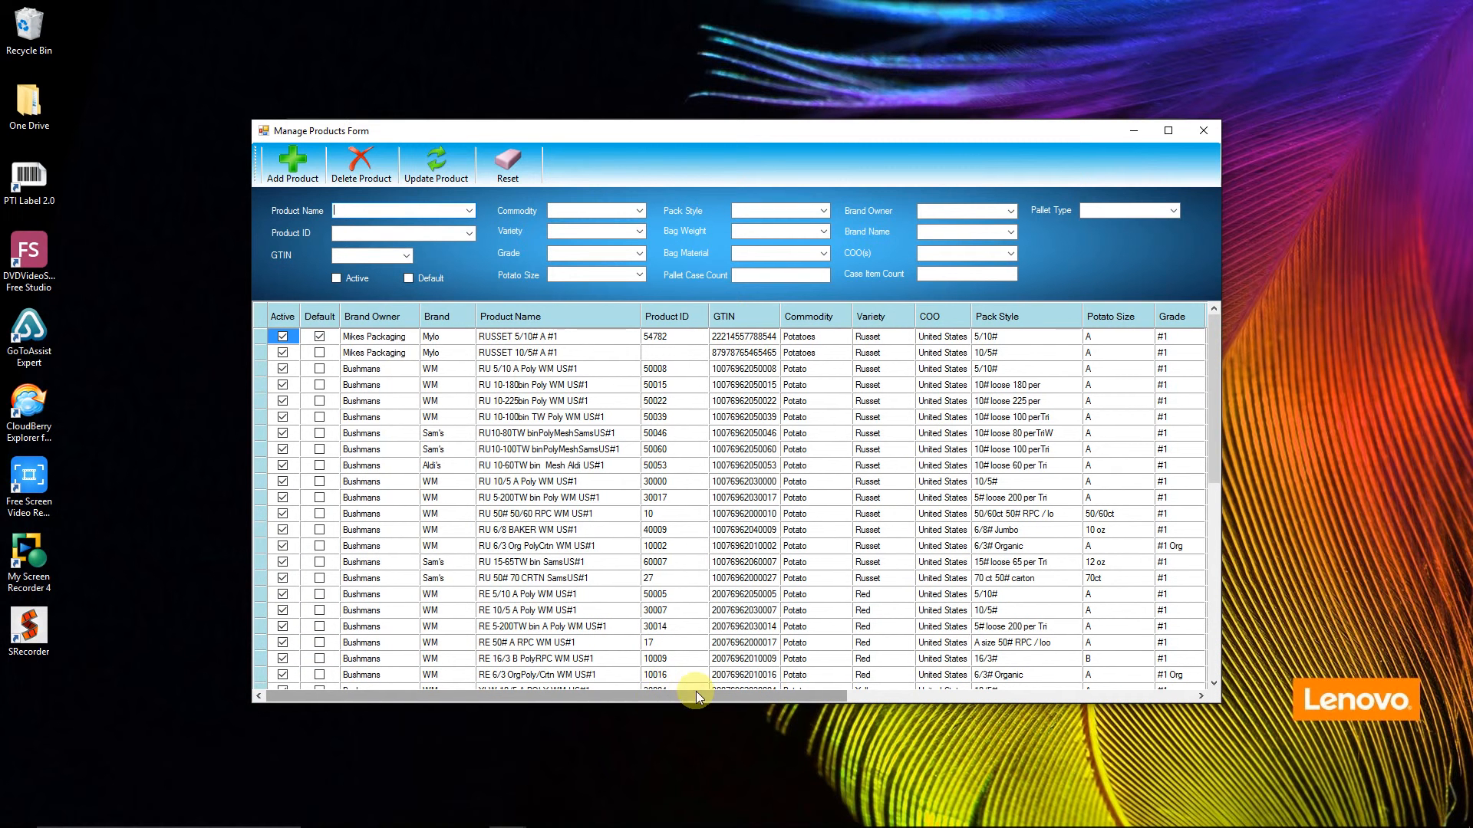
click(1181, 695)
drag(1181, 695, 473, 693)
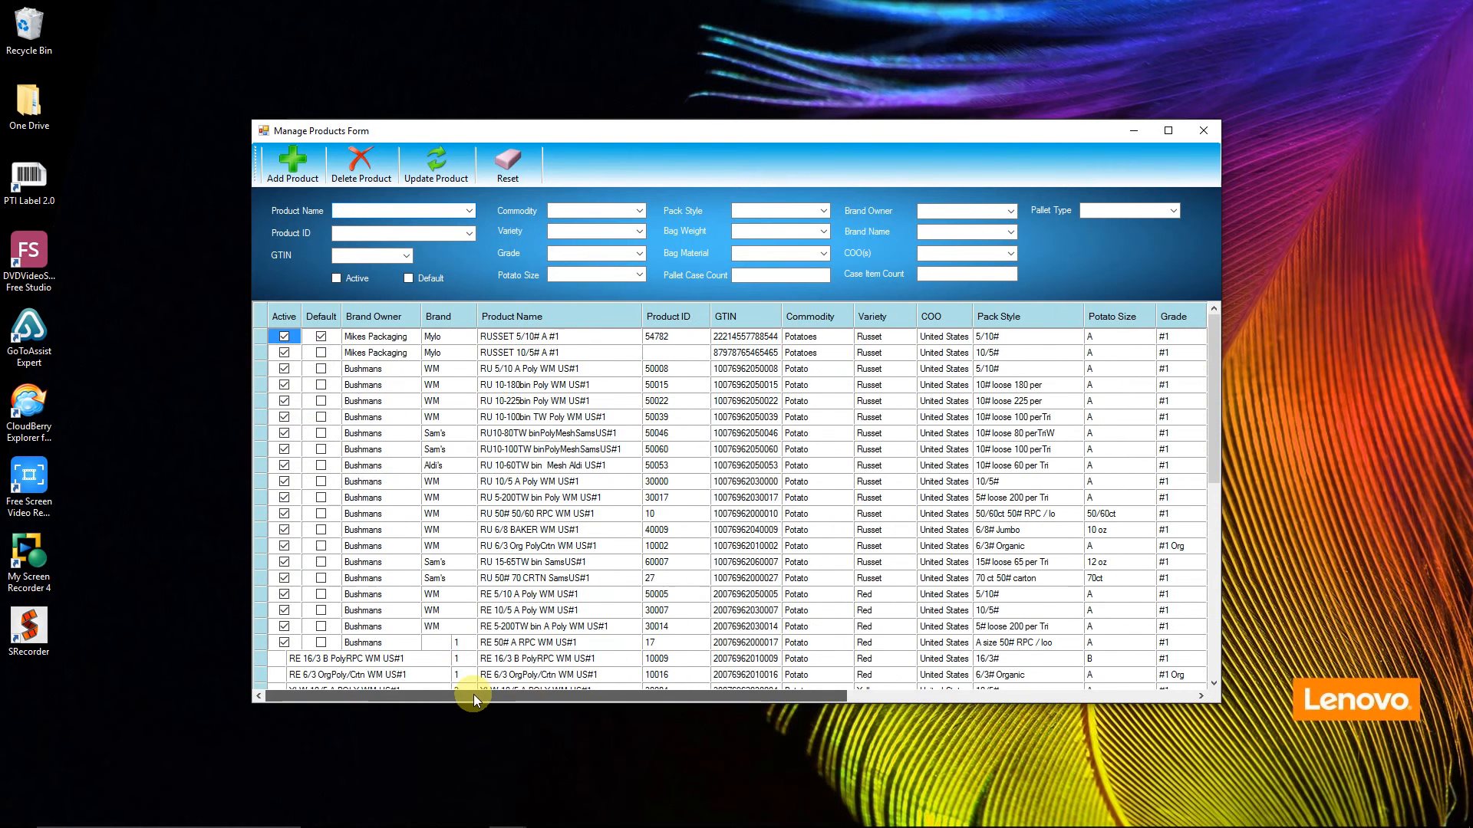
Step: Mark the Bushmans product RU 5/10 A Poly WM US#1 as default, update it and close the products form
click(259, 369)
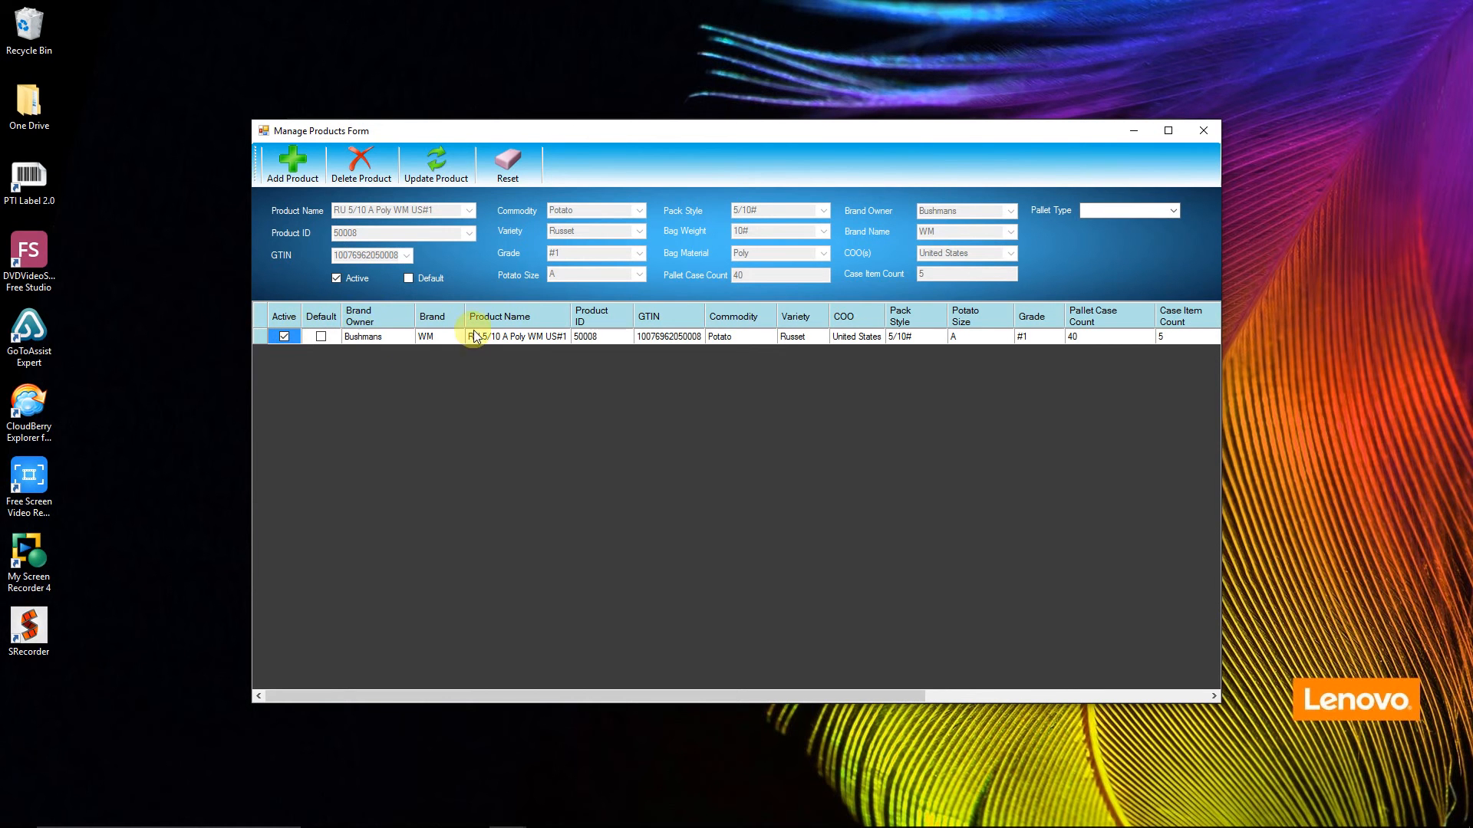
click(259, 336)
click(408, 277)
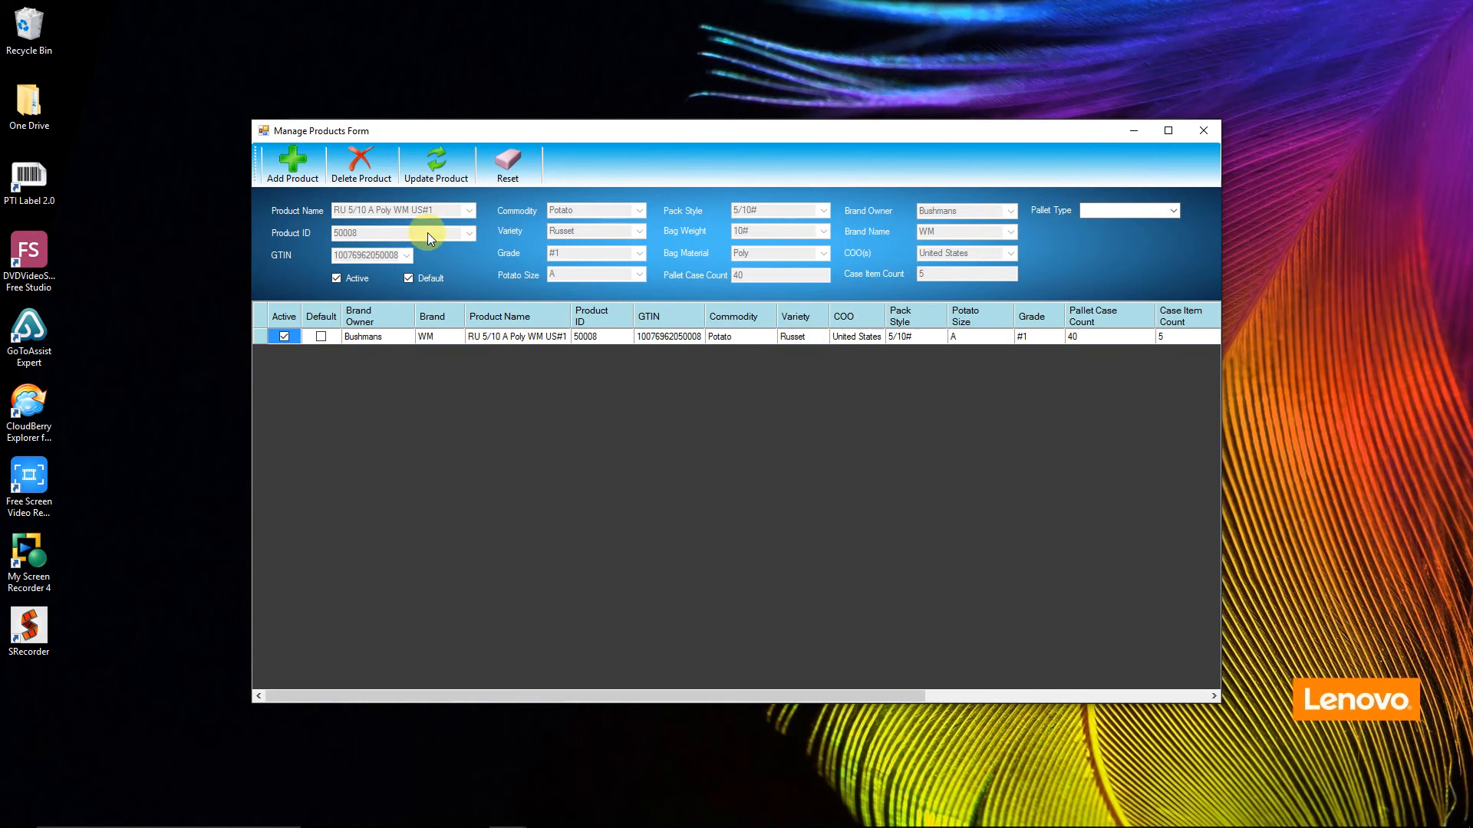
click(437, 164)
click(850, 478)
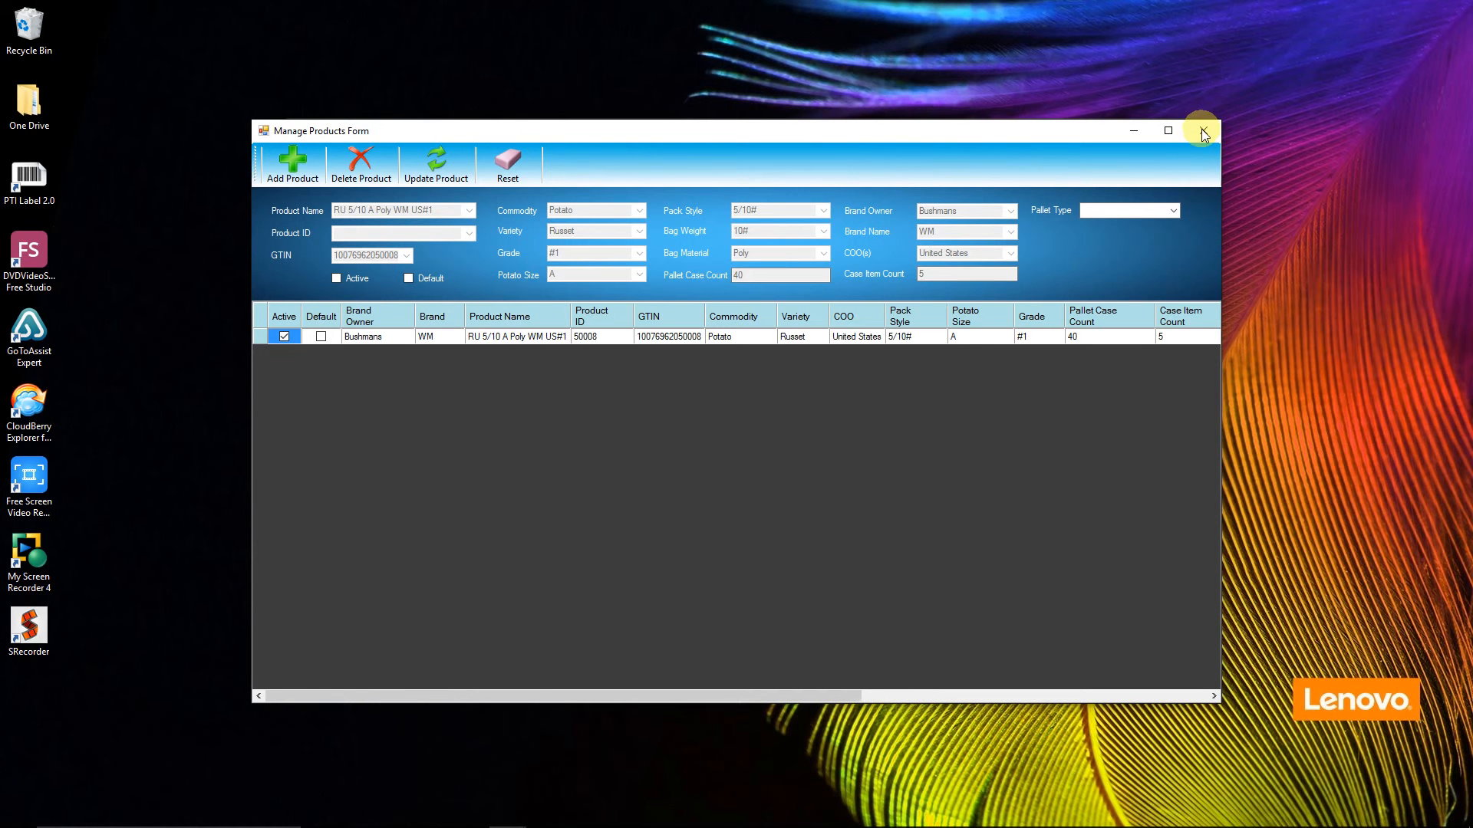
click(1202, 134)
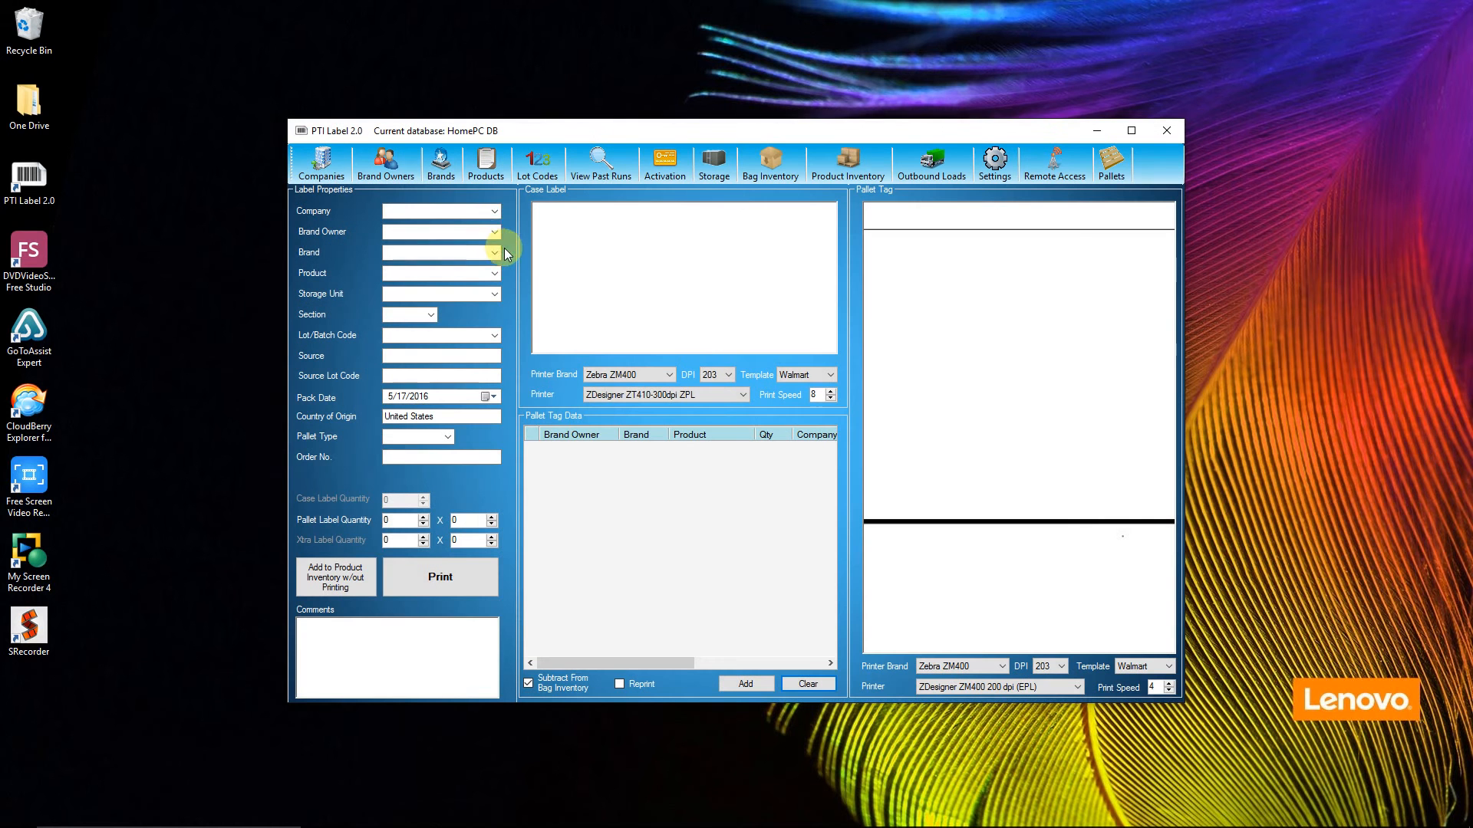
Step: Choose Bushmans Inc as the company in the label properties
click(470, 212)
click(433, 223)
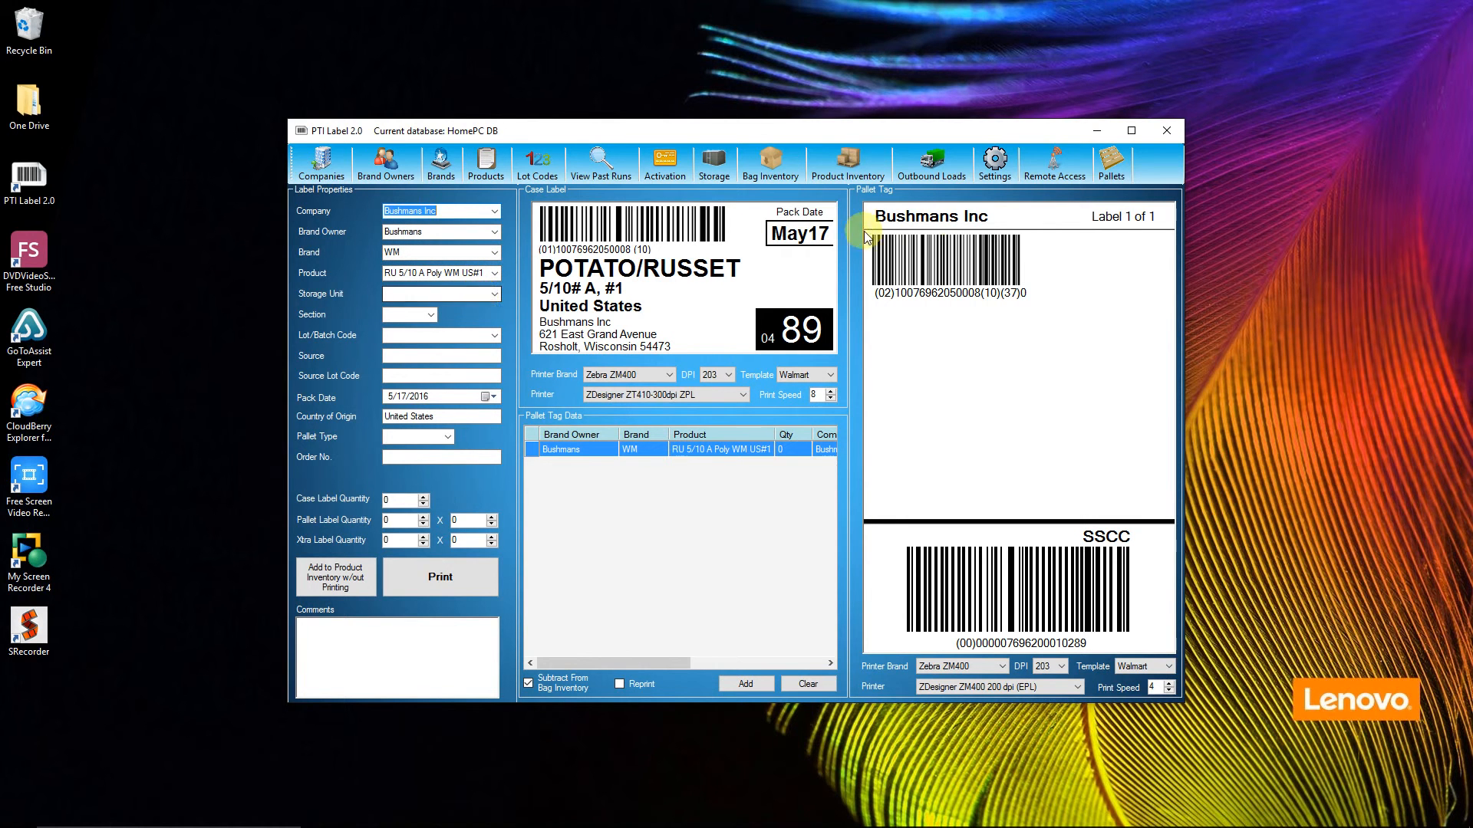
Step: Enable private data sharing between companies in the remote access settings with a share password, confirm the upload and close the settings
click(1057, 167)
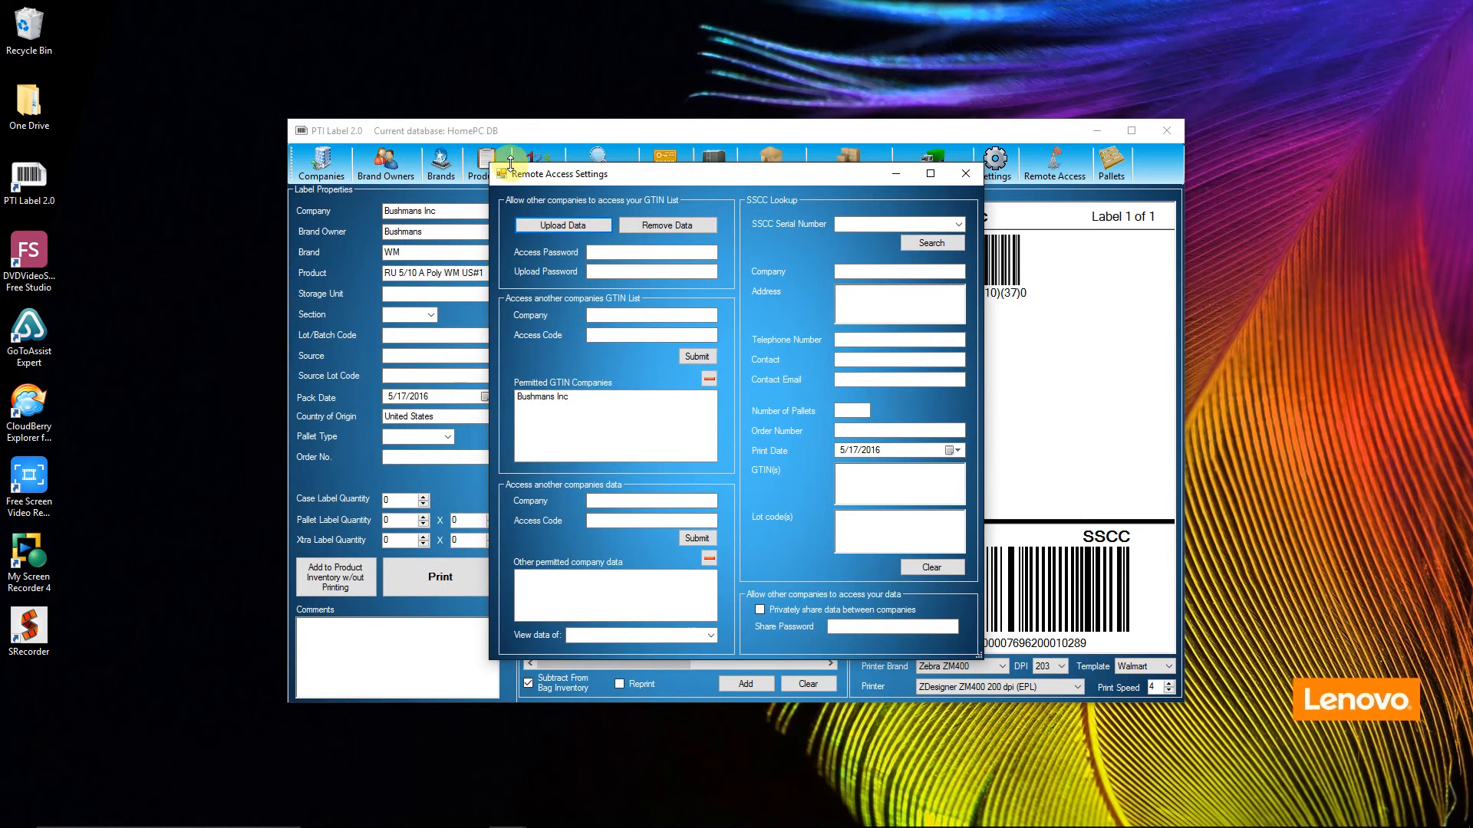
drag(685, 174, 680, 219)
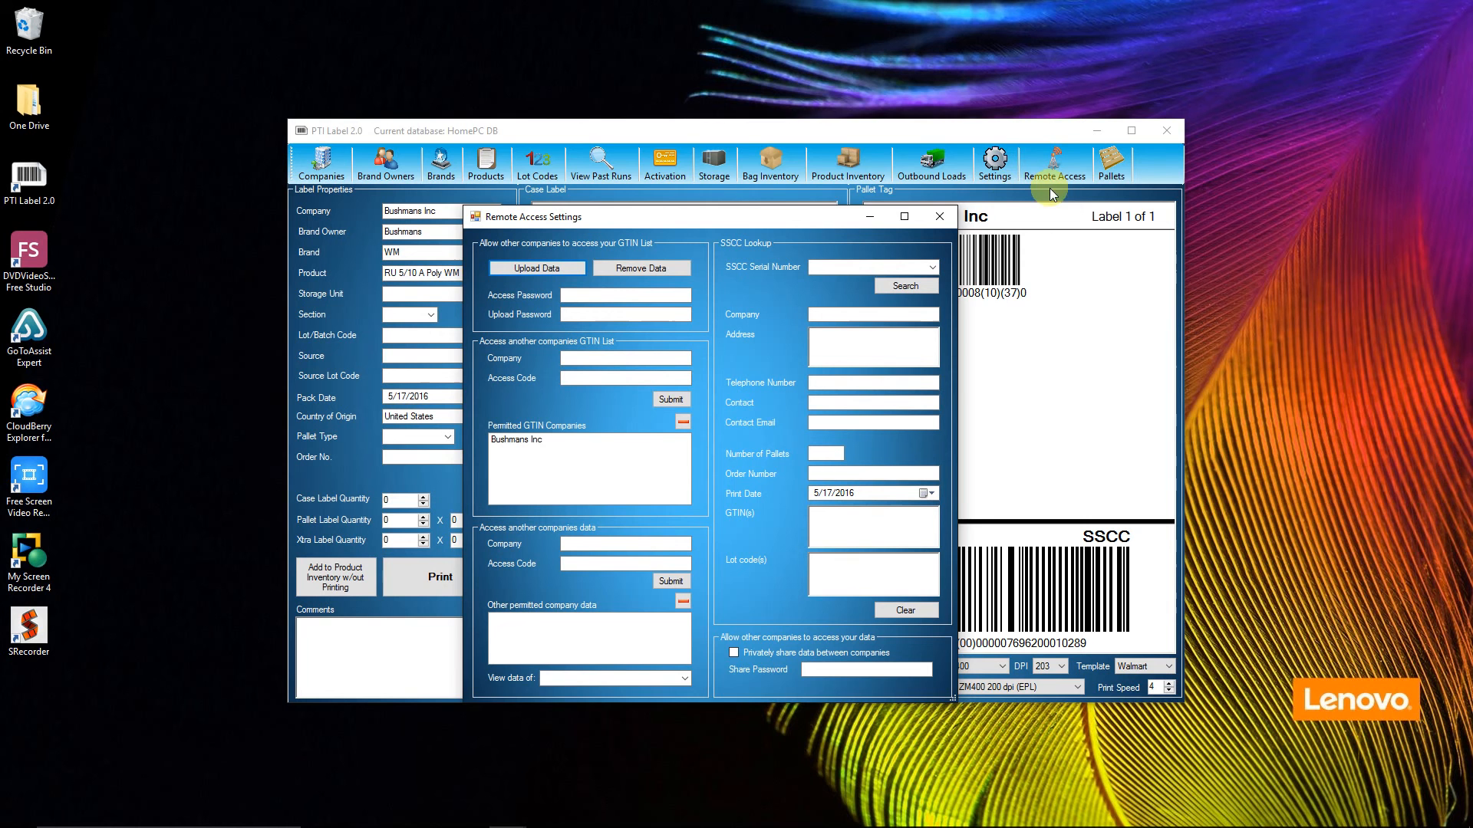
drag(827, 214, 876, 105)
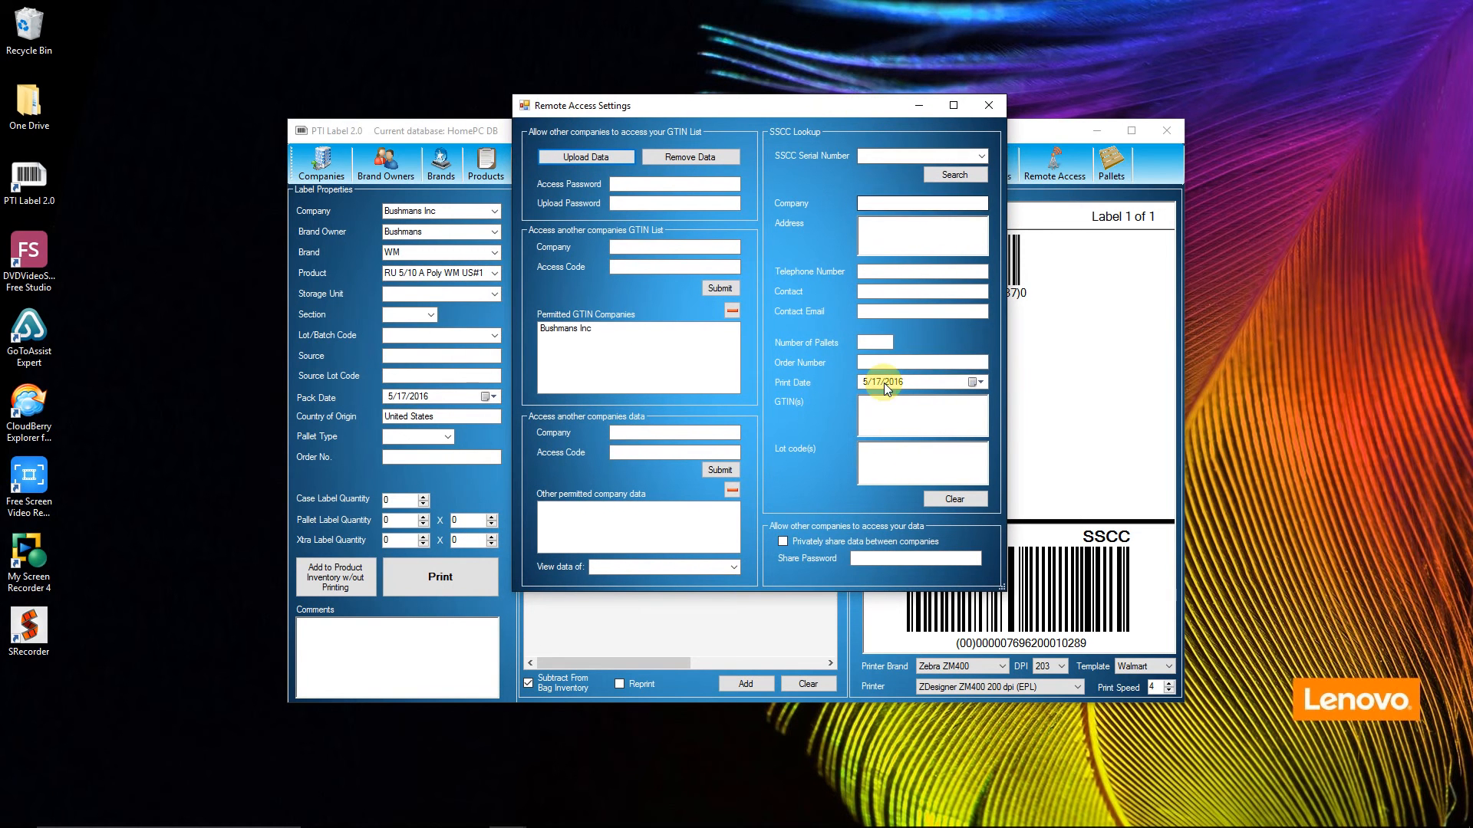
click(877, 559)
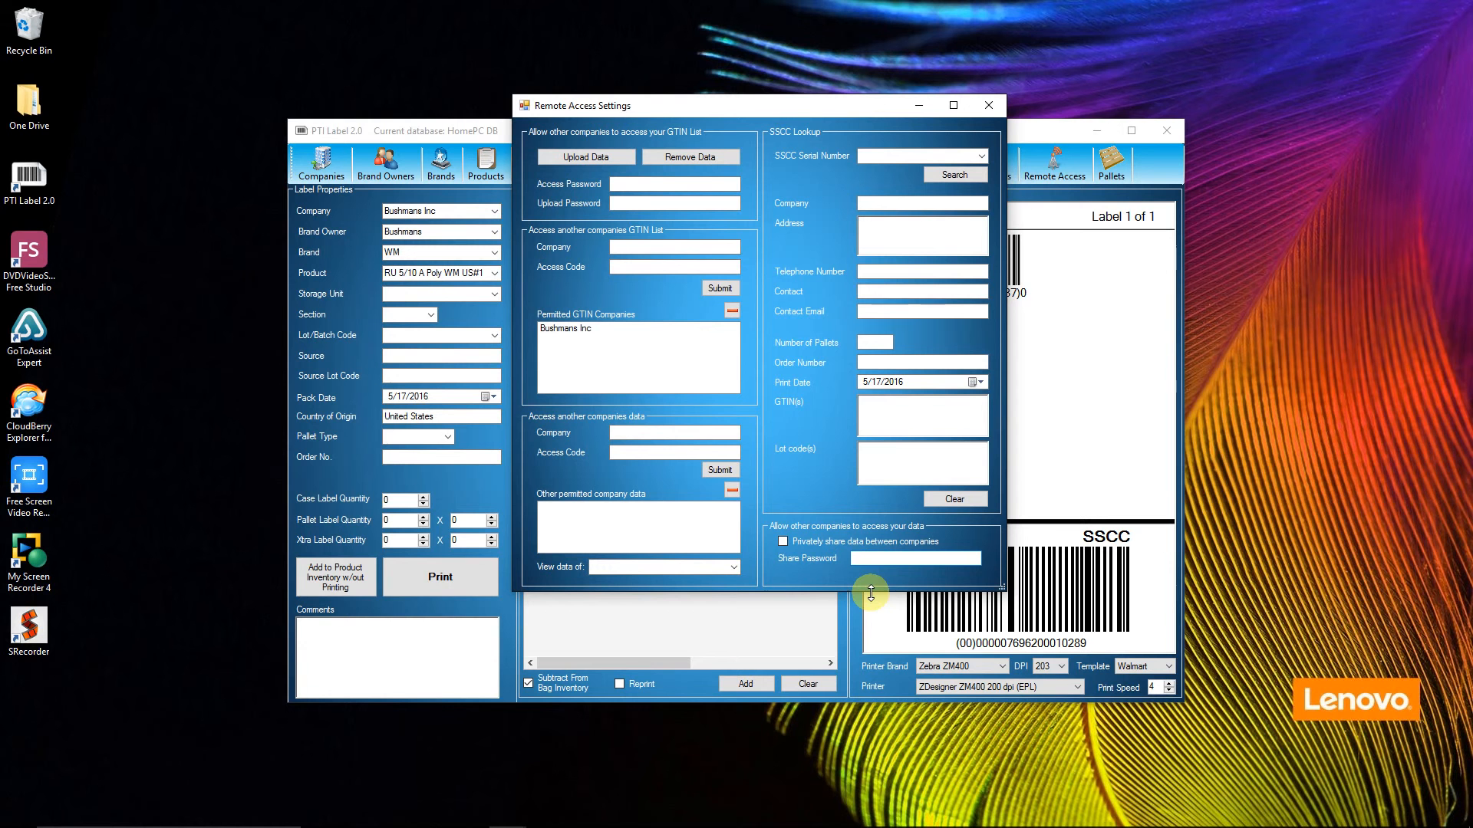
text(password)
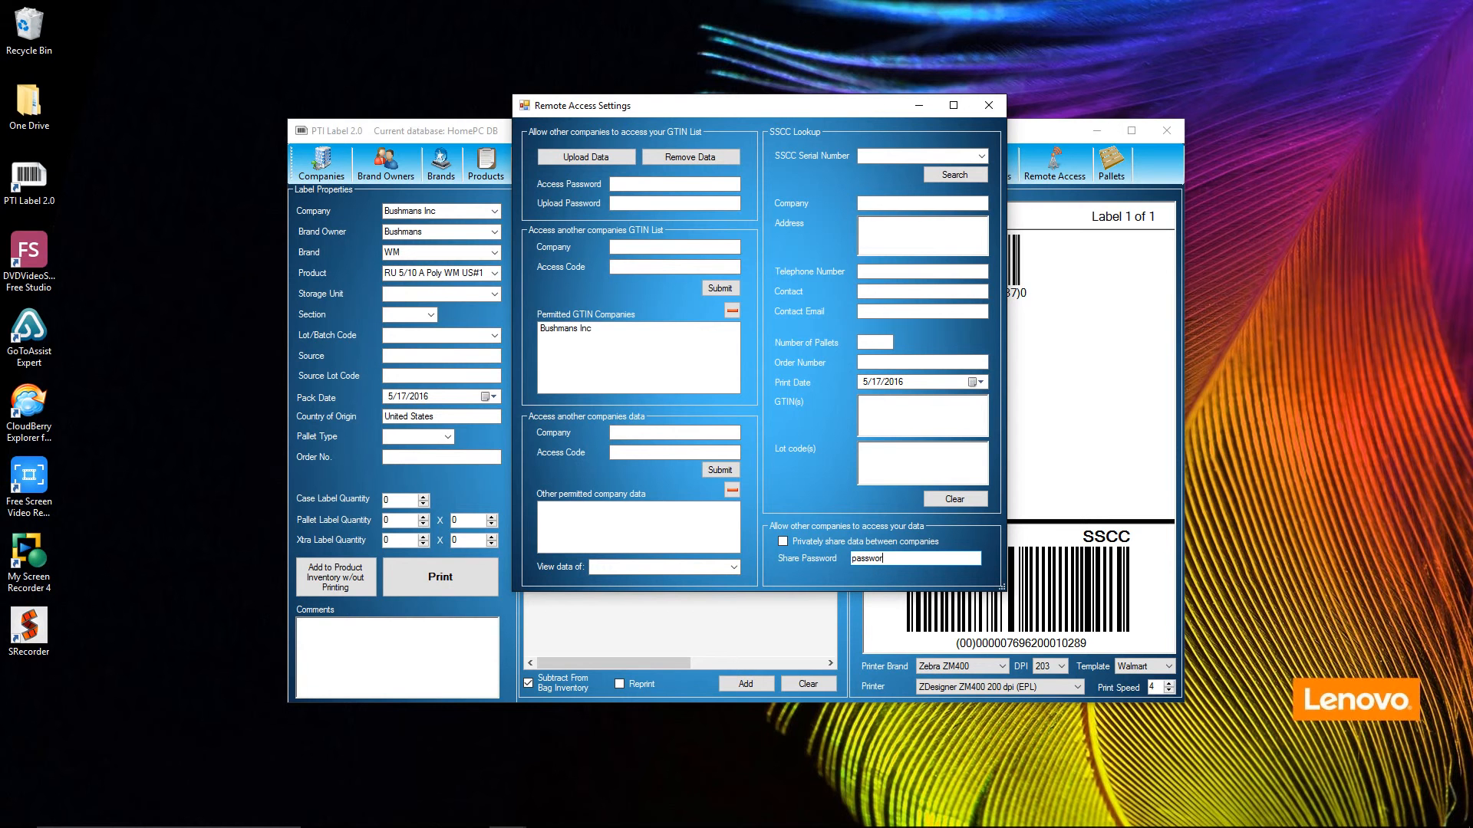
click(783, 541)
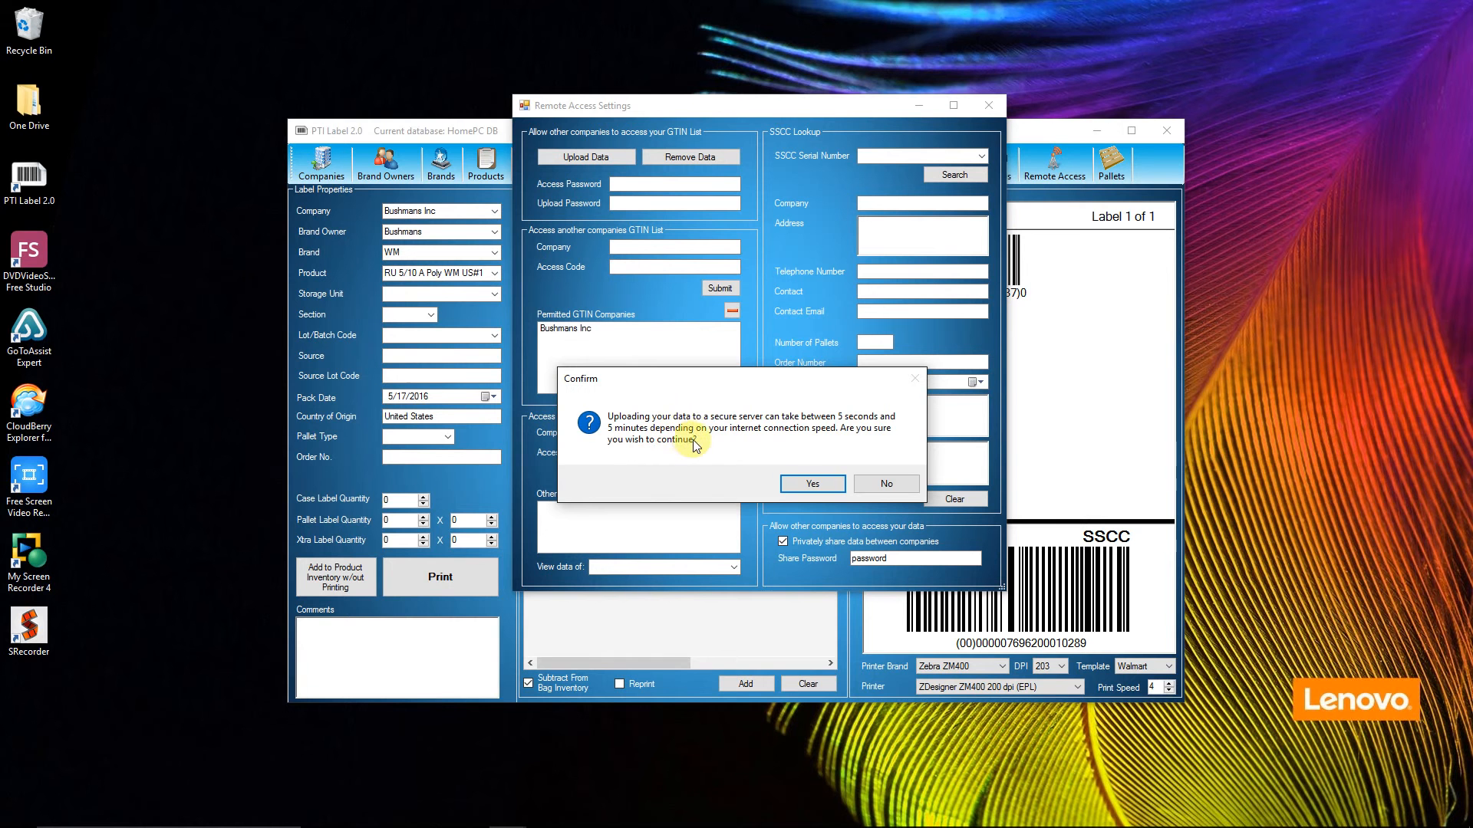
click(814, 481)
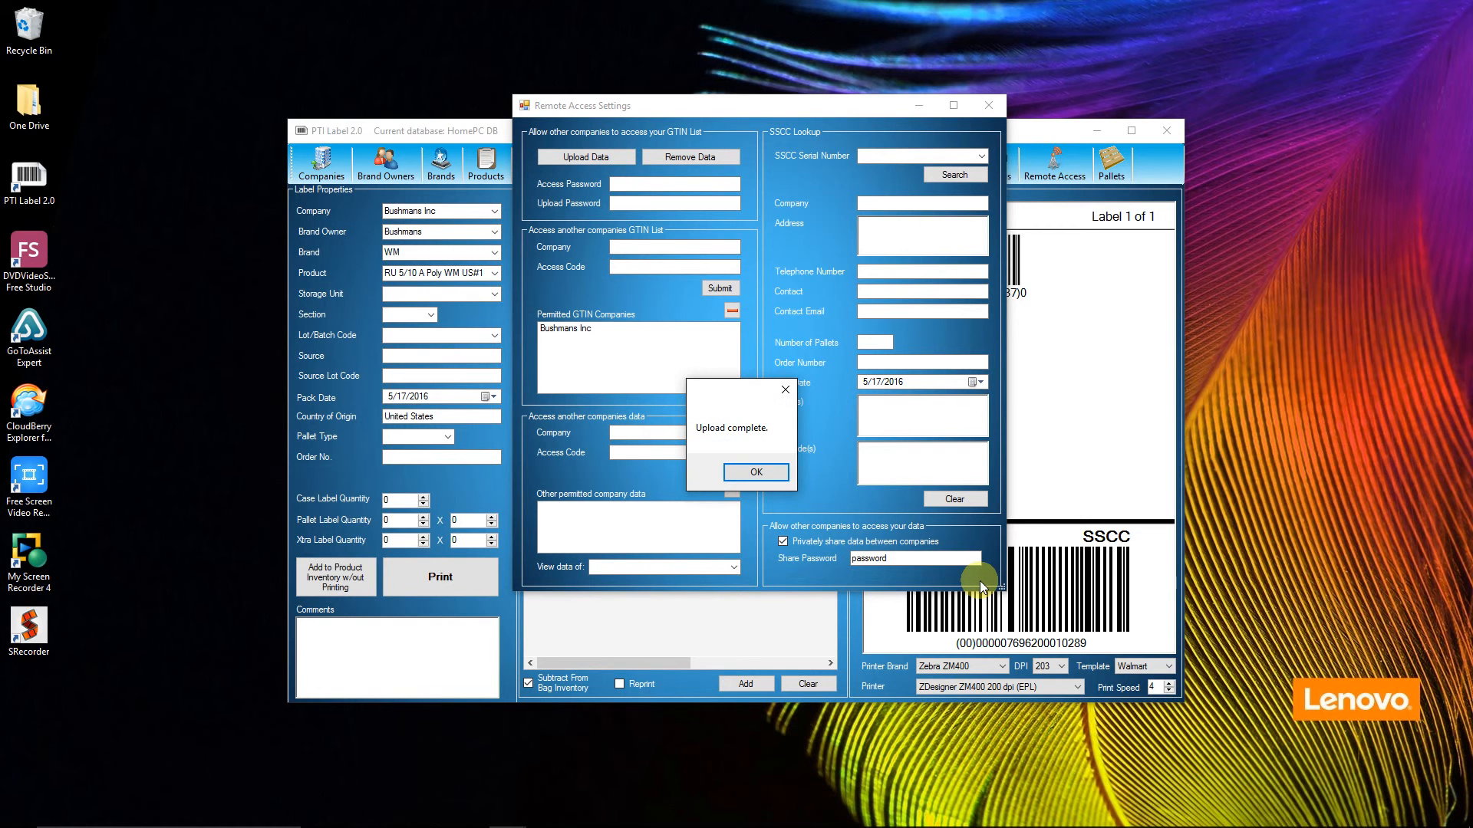
click(758, 474)
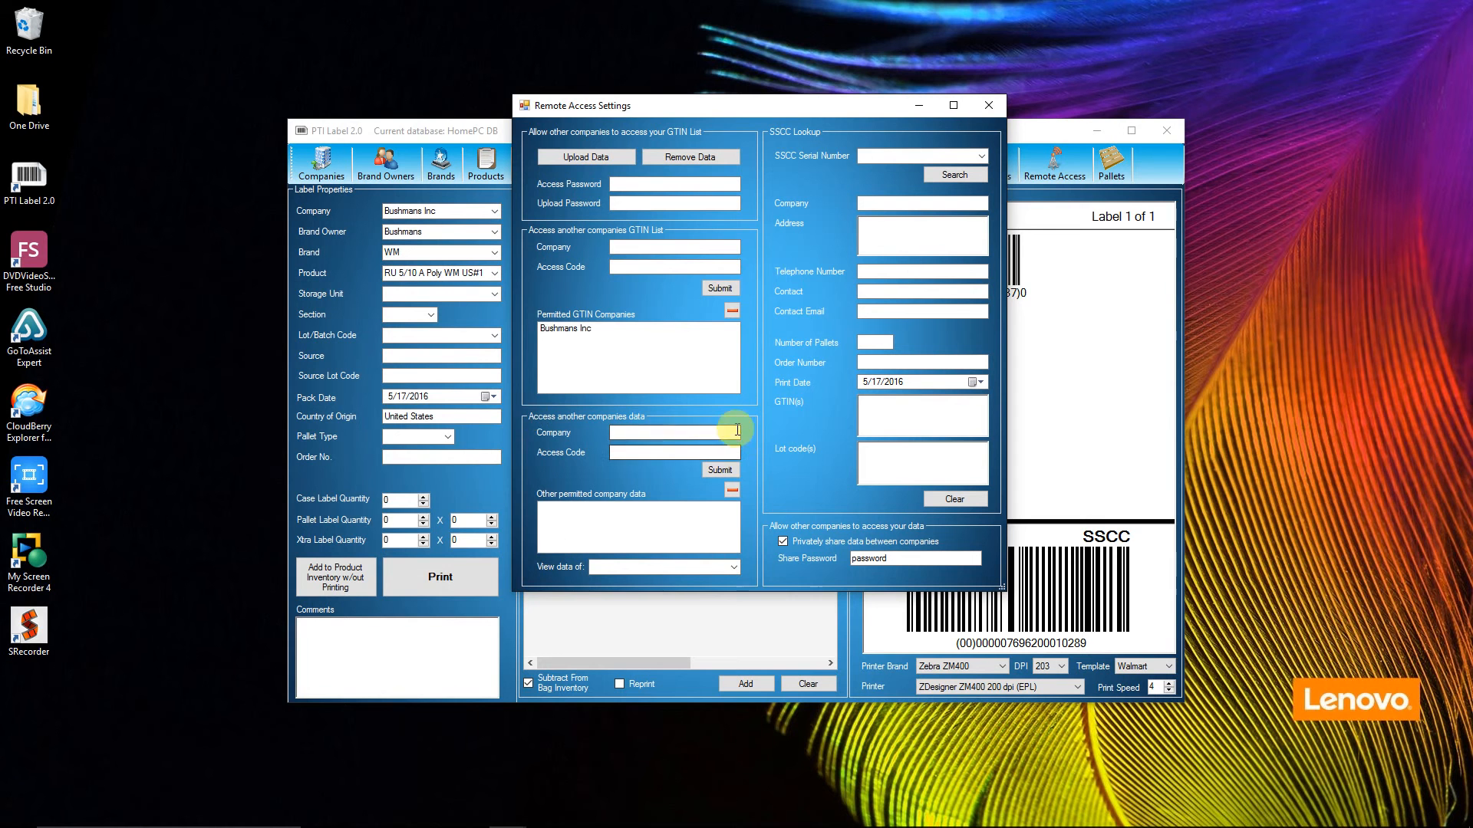
click(643, 434)
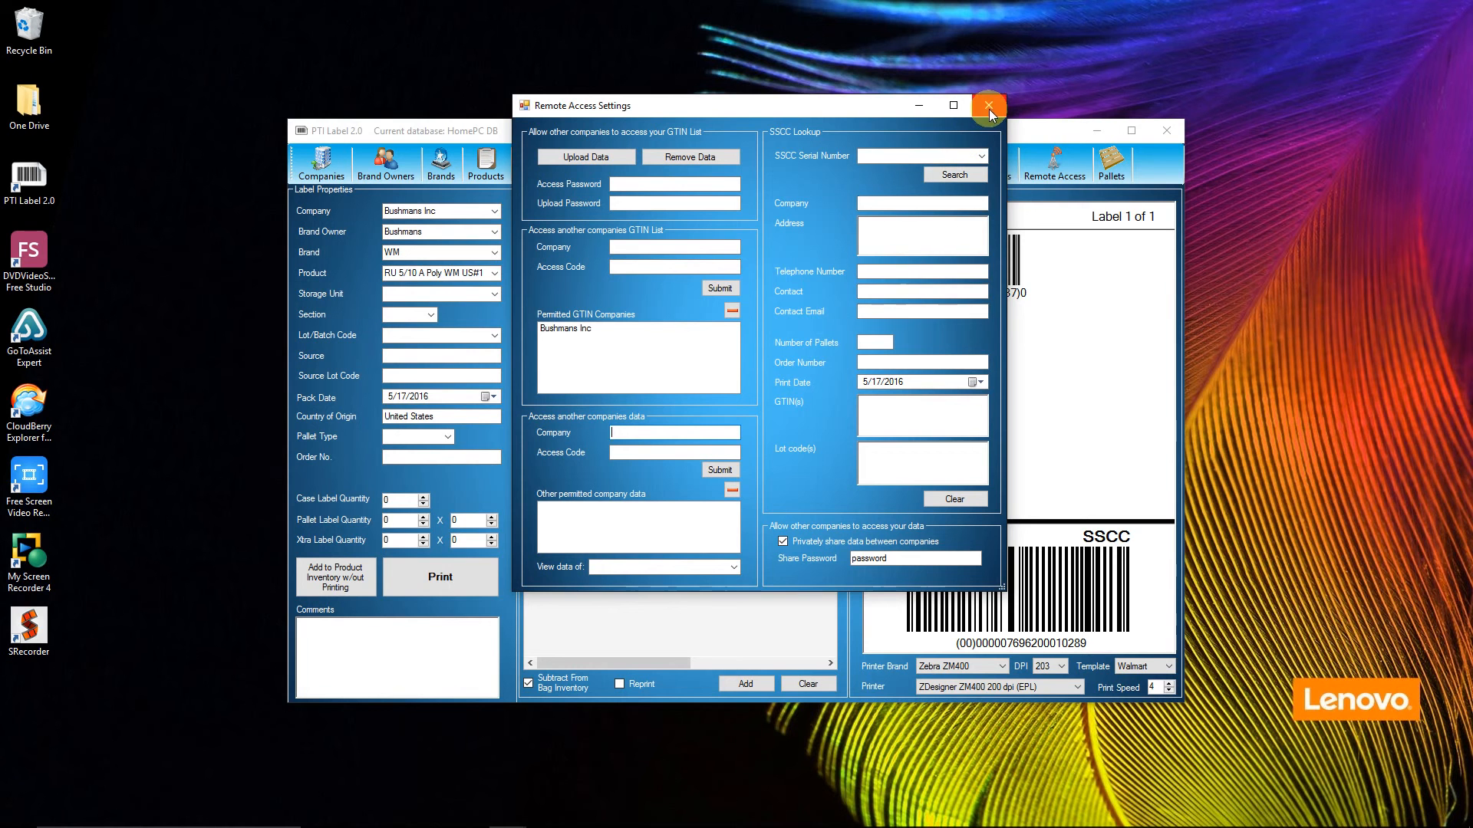
drag(891, 111, 759, 148)
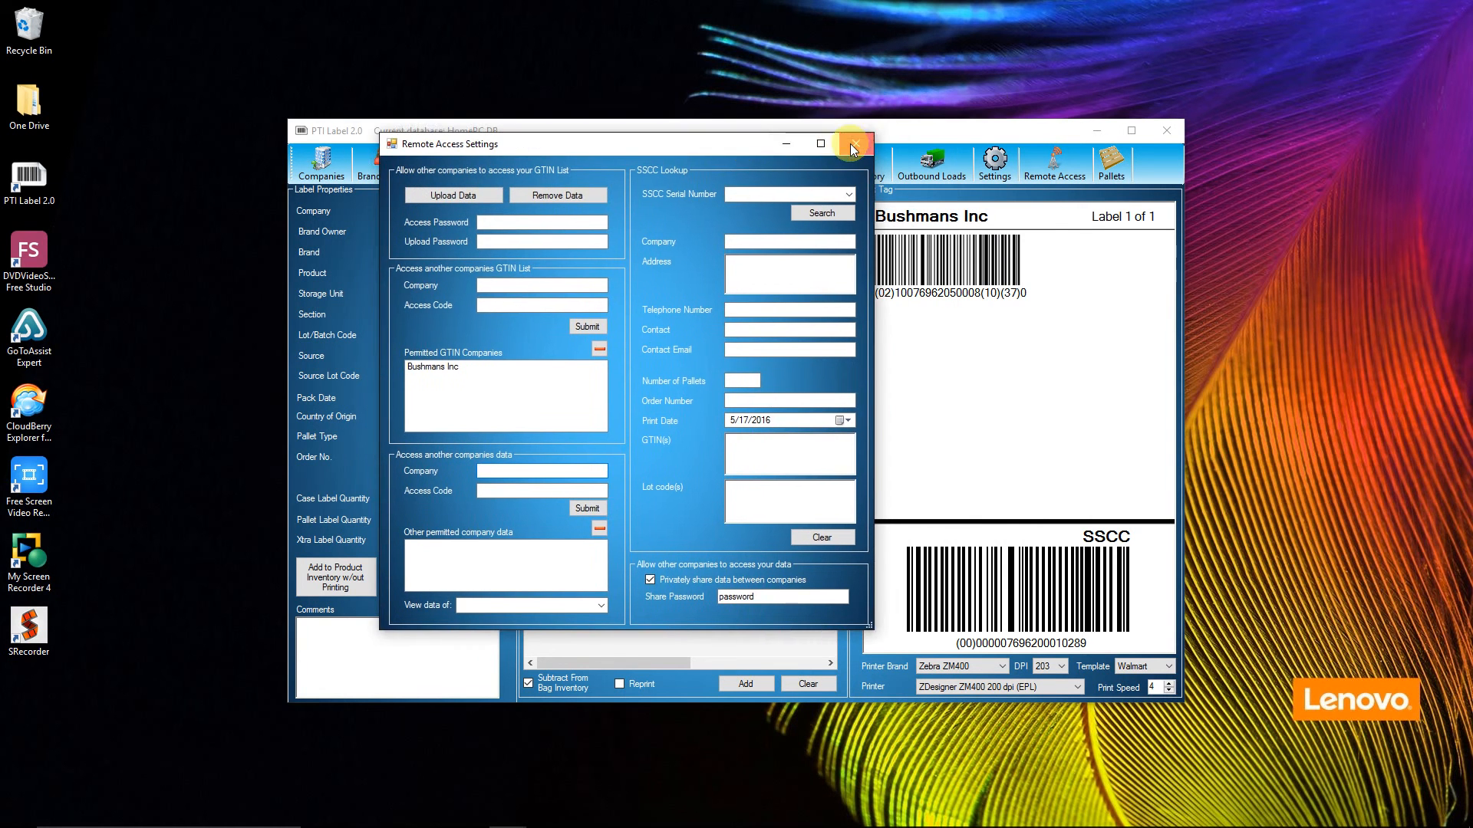
click(852, 145)
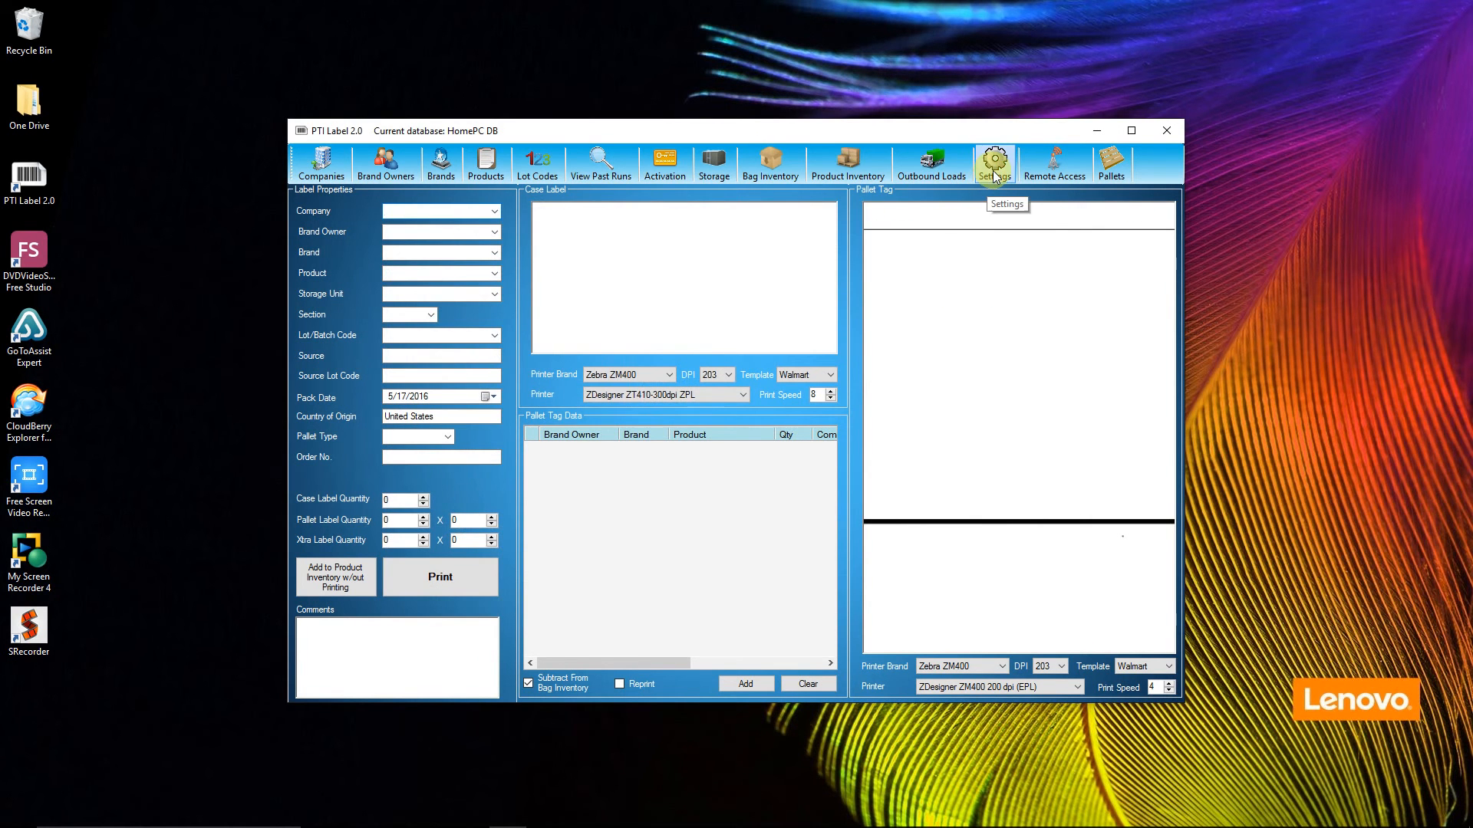
Step: Check the company information in the program settings and reopen the remote access settings
click(995, 176)
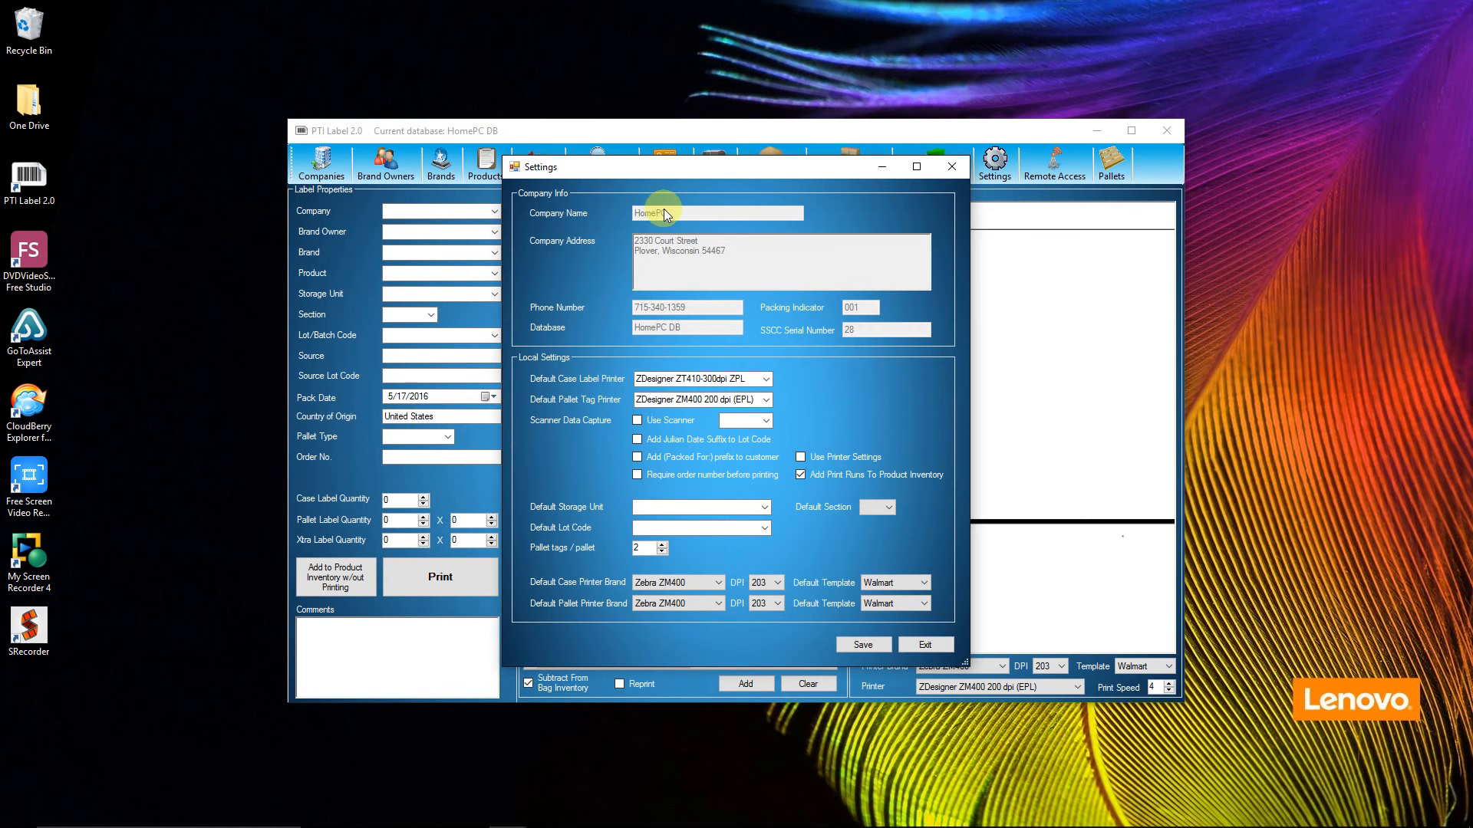
click(949, 170)
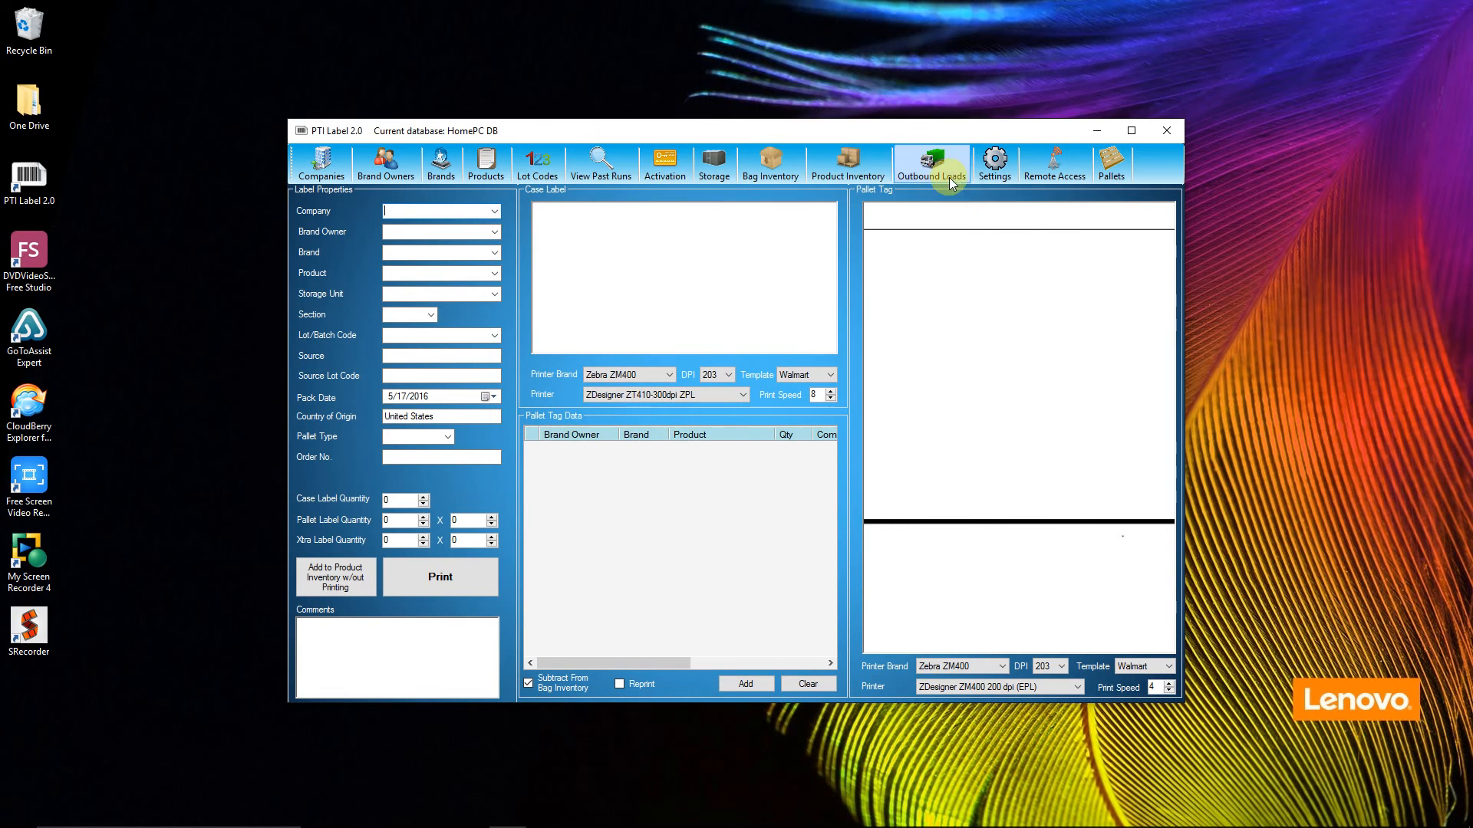
click(1030, 178)
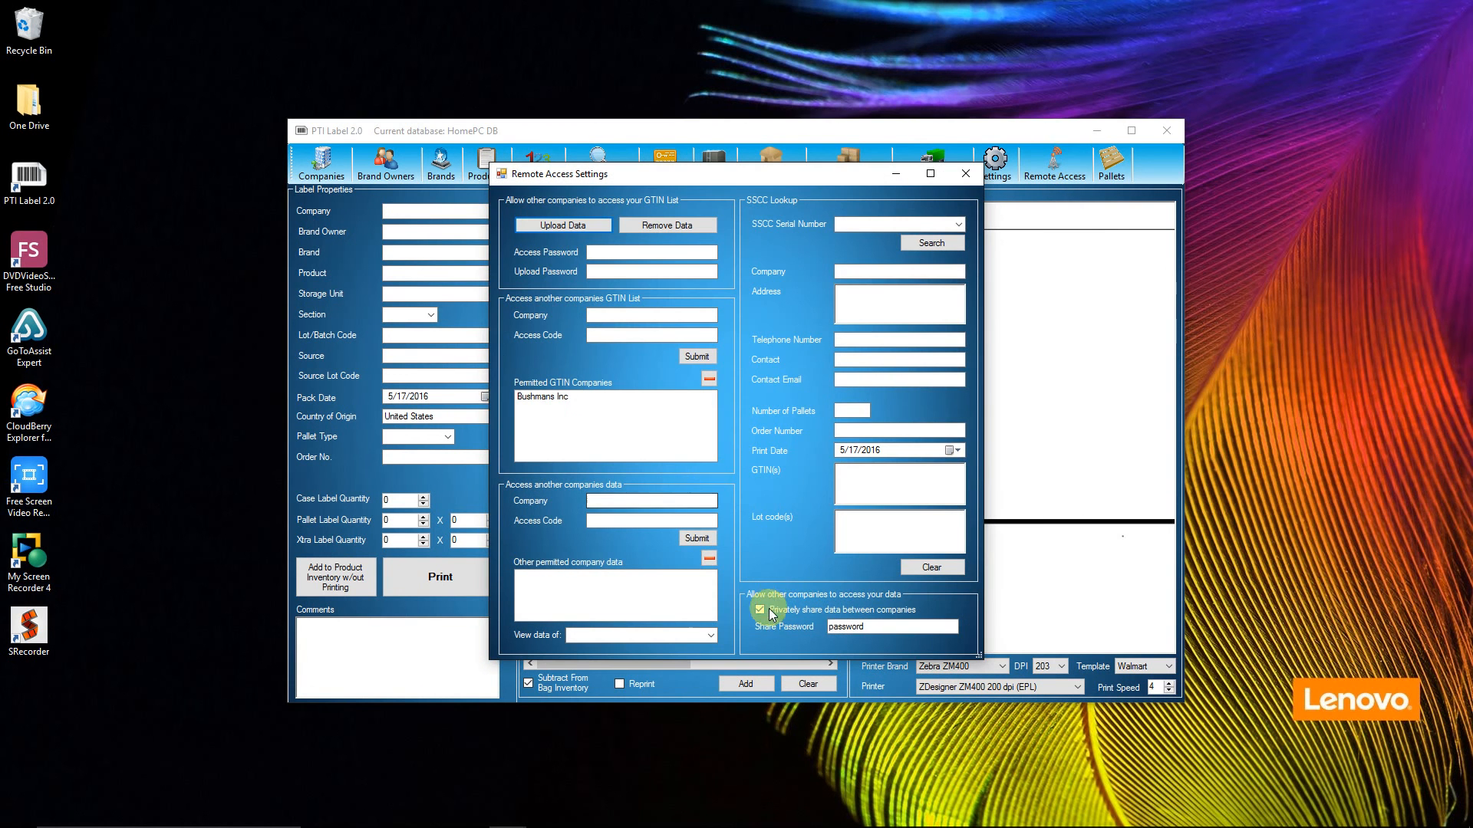
Step: Submit a request to access another company's data with HomePC as the company and its access code
click(642, 517)
click(628, 501)
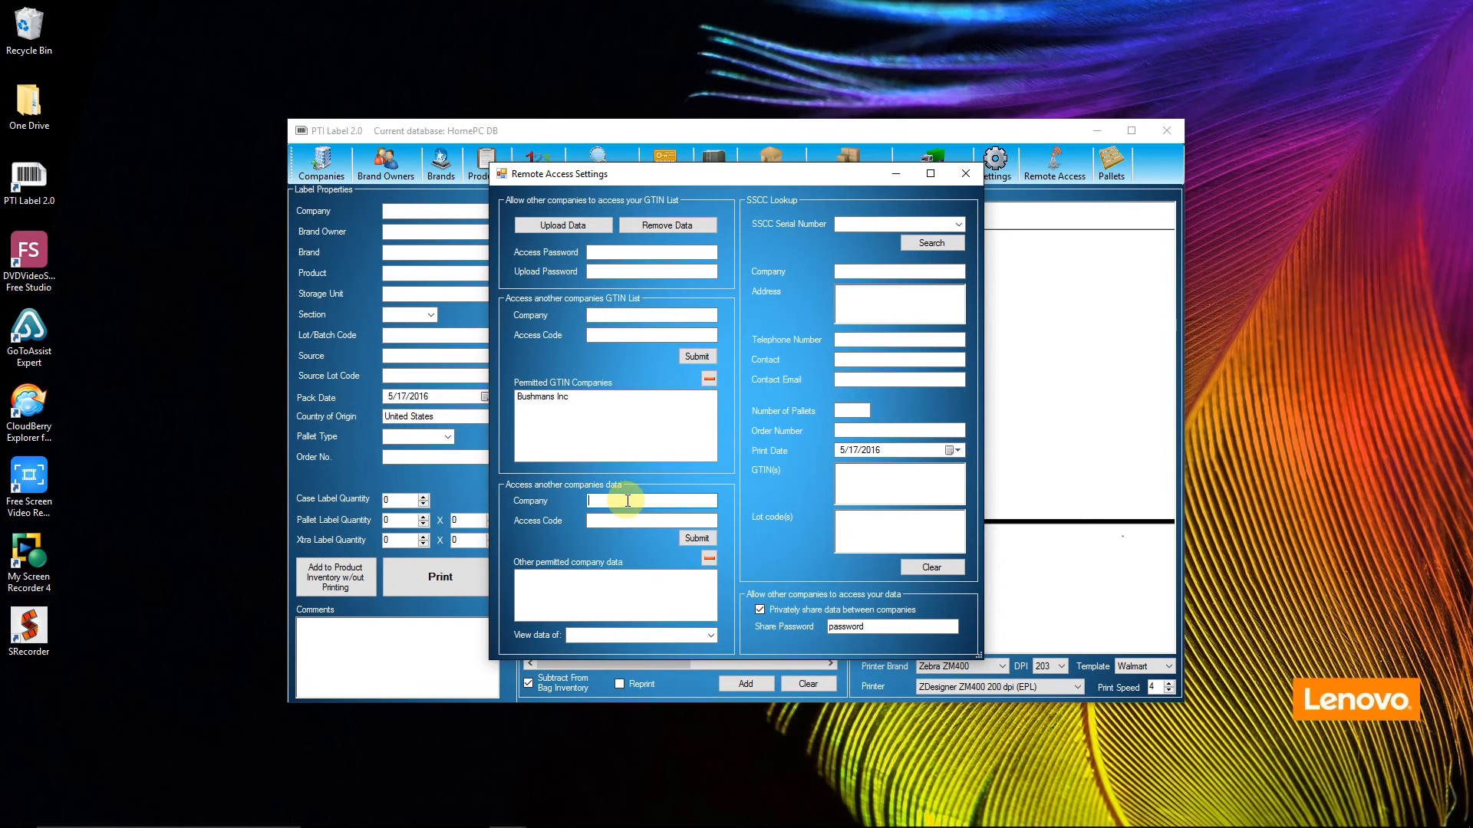
text(H)
key(Tab)
key(Tab)
text(password)
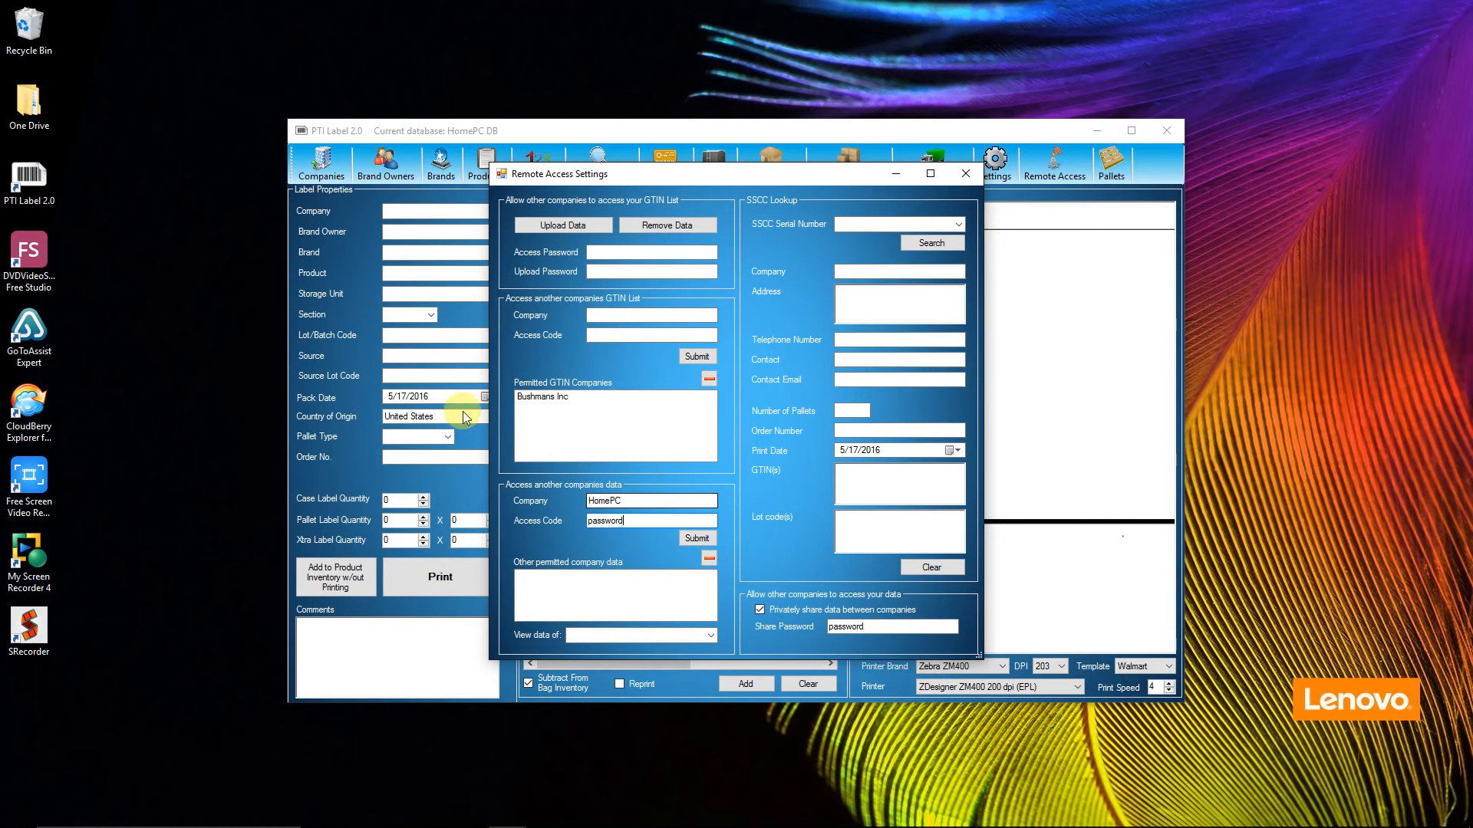
click(704, 539)
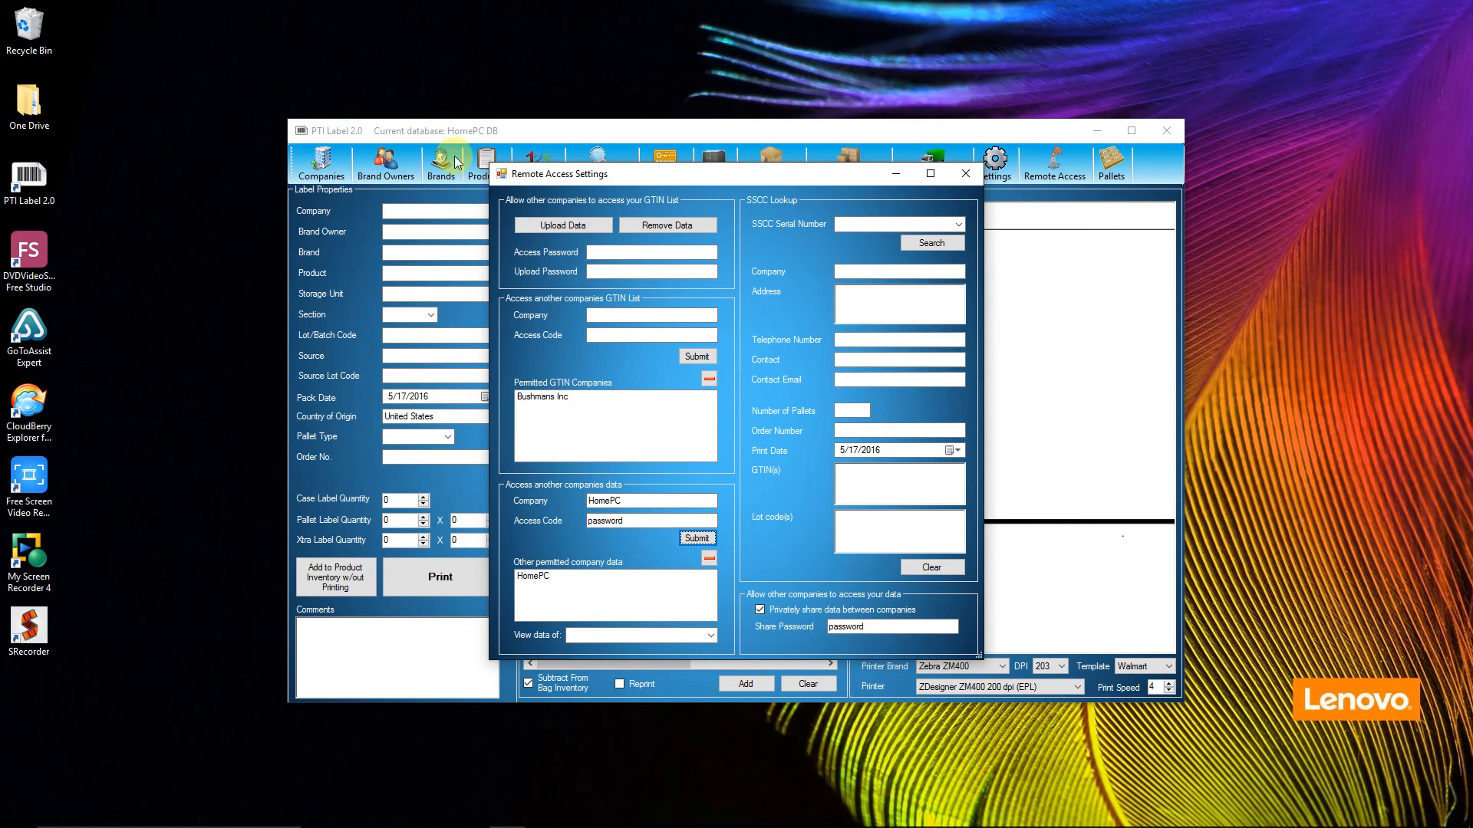
Step: Set the remote access settings to view the data of HomePC and close the settings
drag(688, 177, 688, 195)
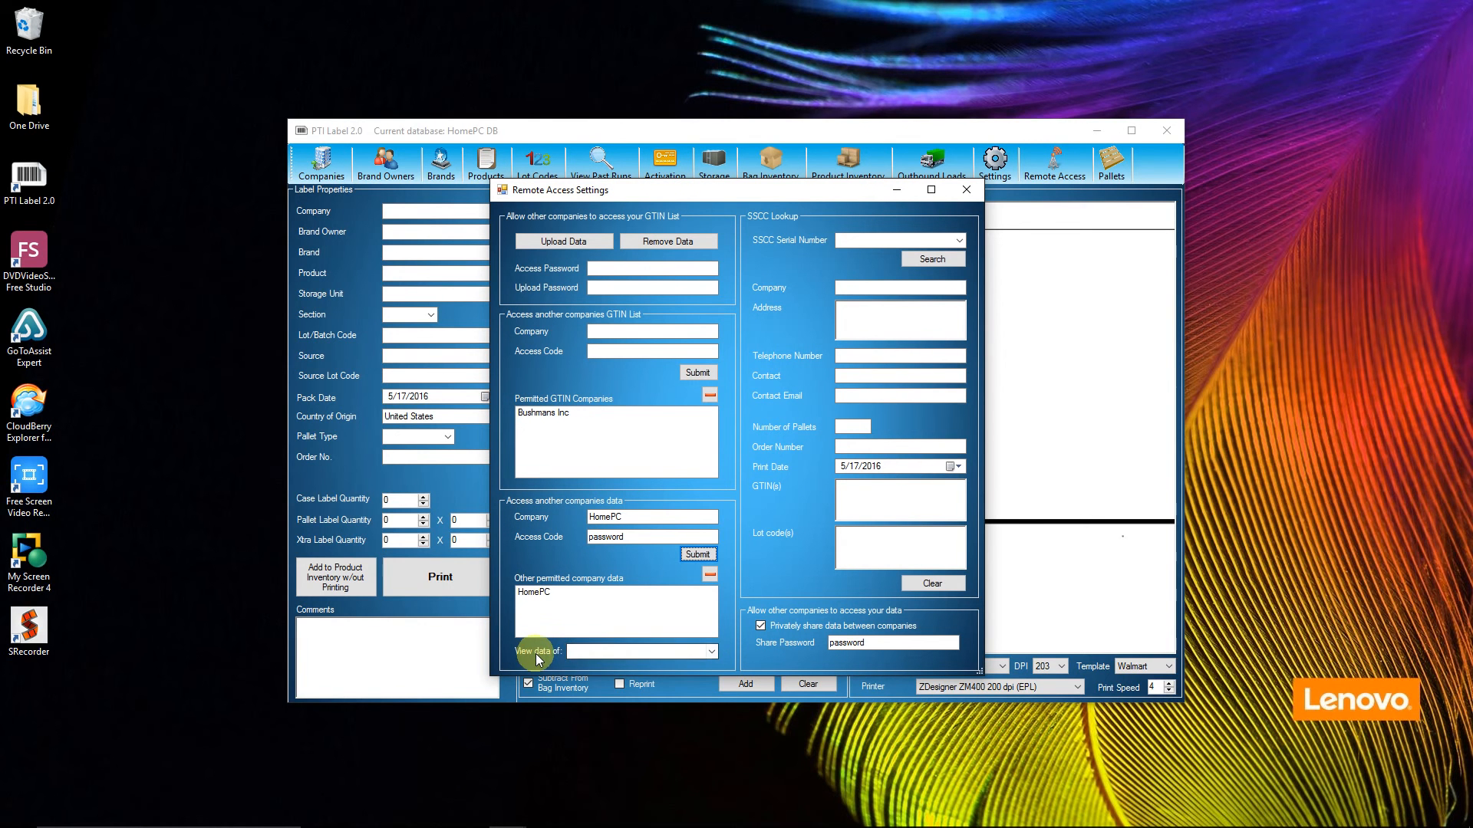
click(711, 652)
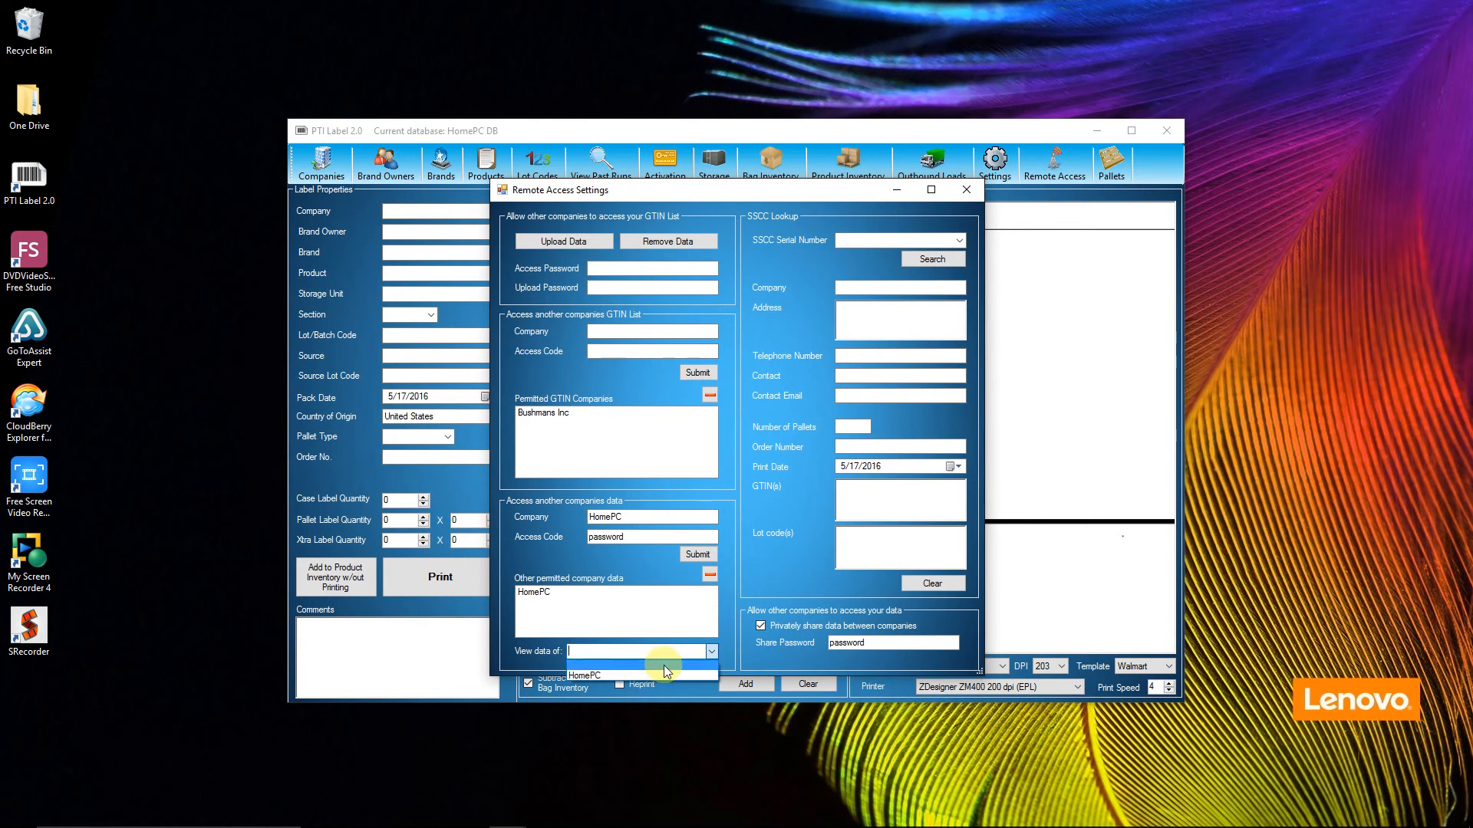
click(625, 667)
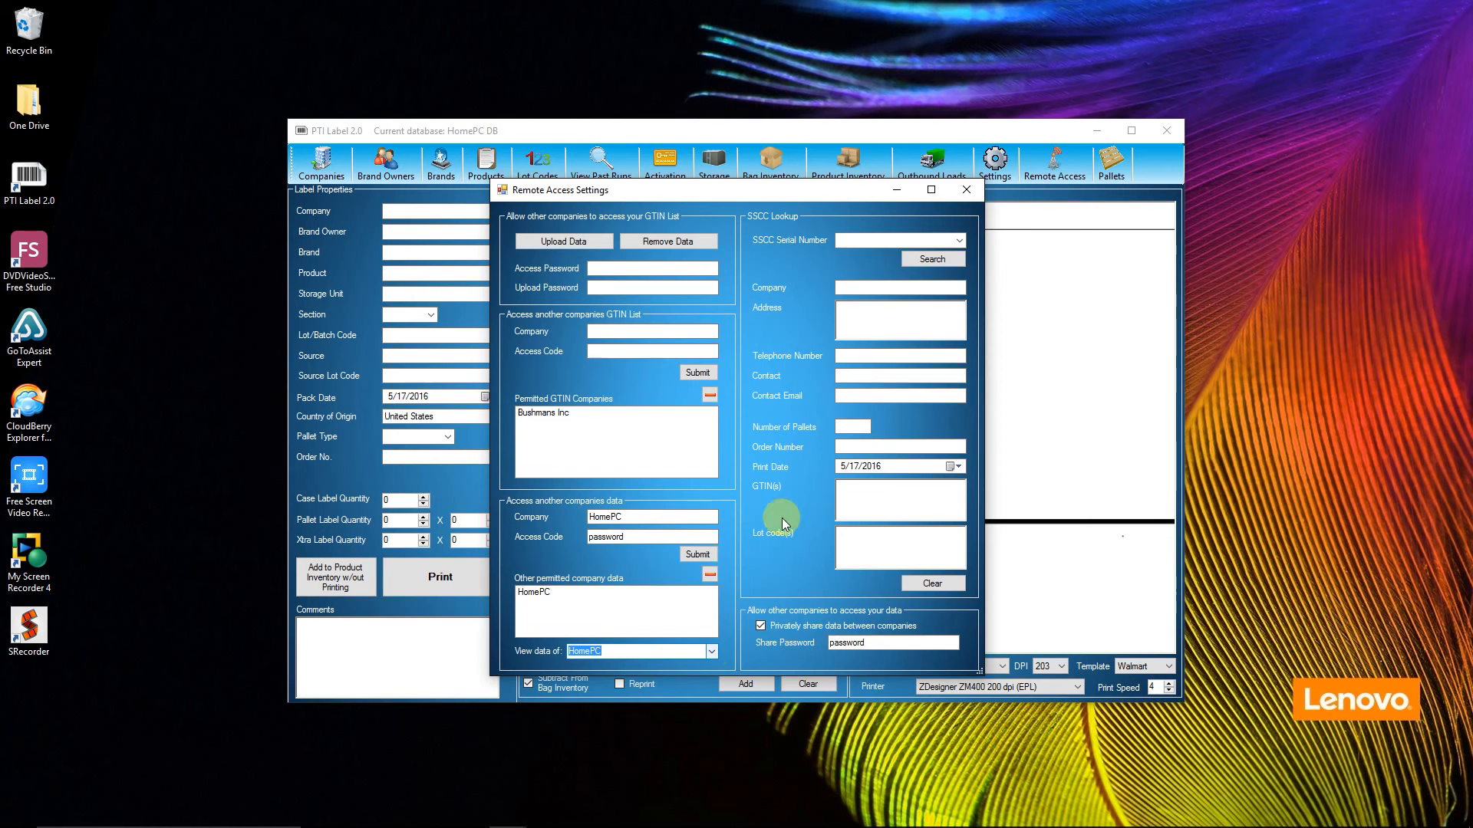
click(967, 190)
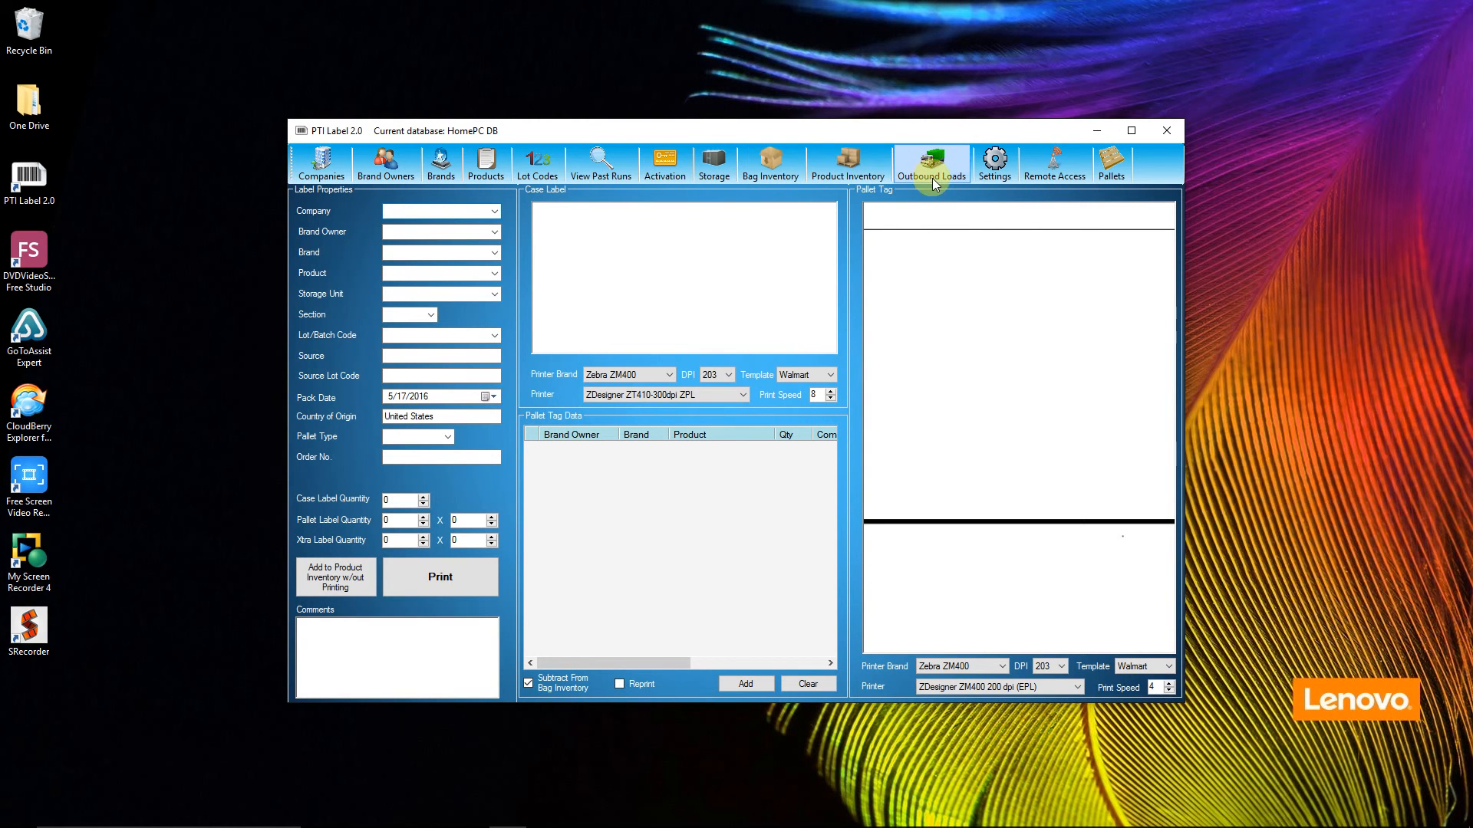
Step: Reopen the remote access settings, reset the viewed company data to the blank entry and close the settings
click(1051, 169)
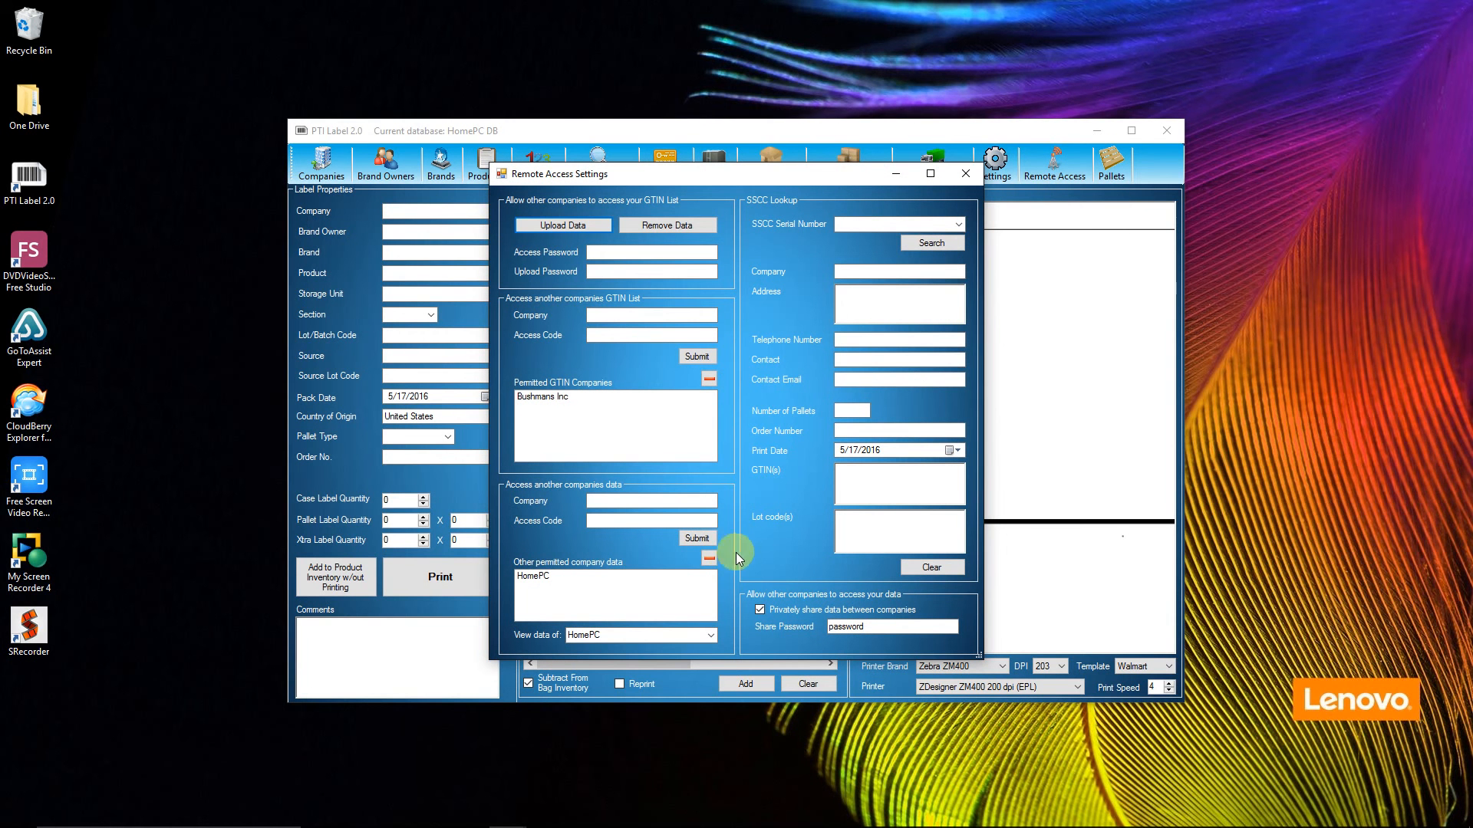
click(711, 636)
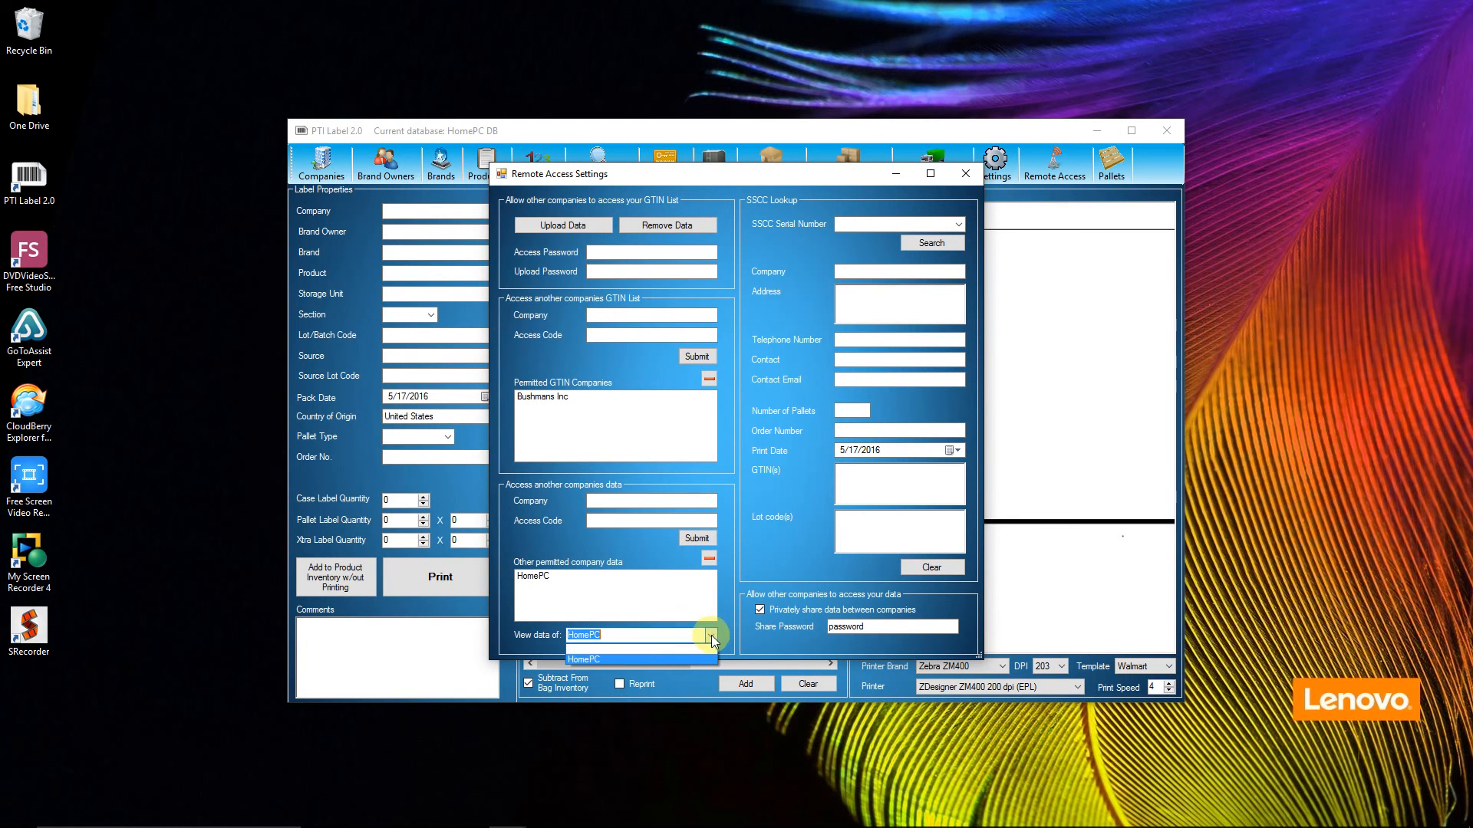
click(586, 650)
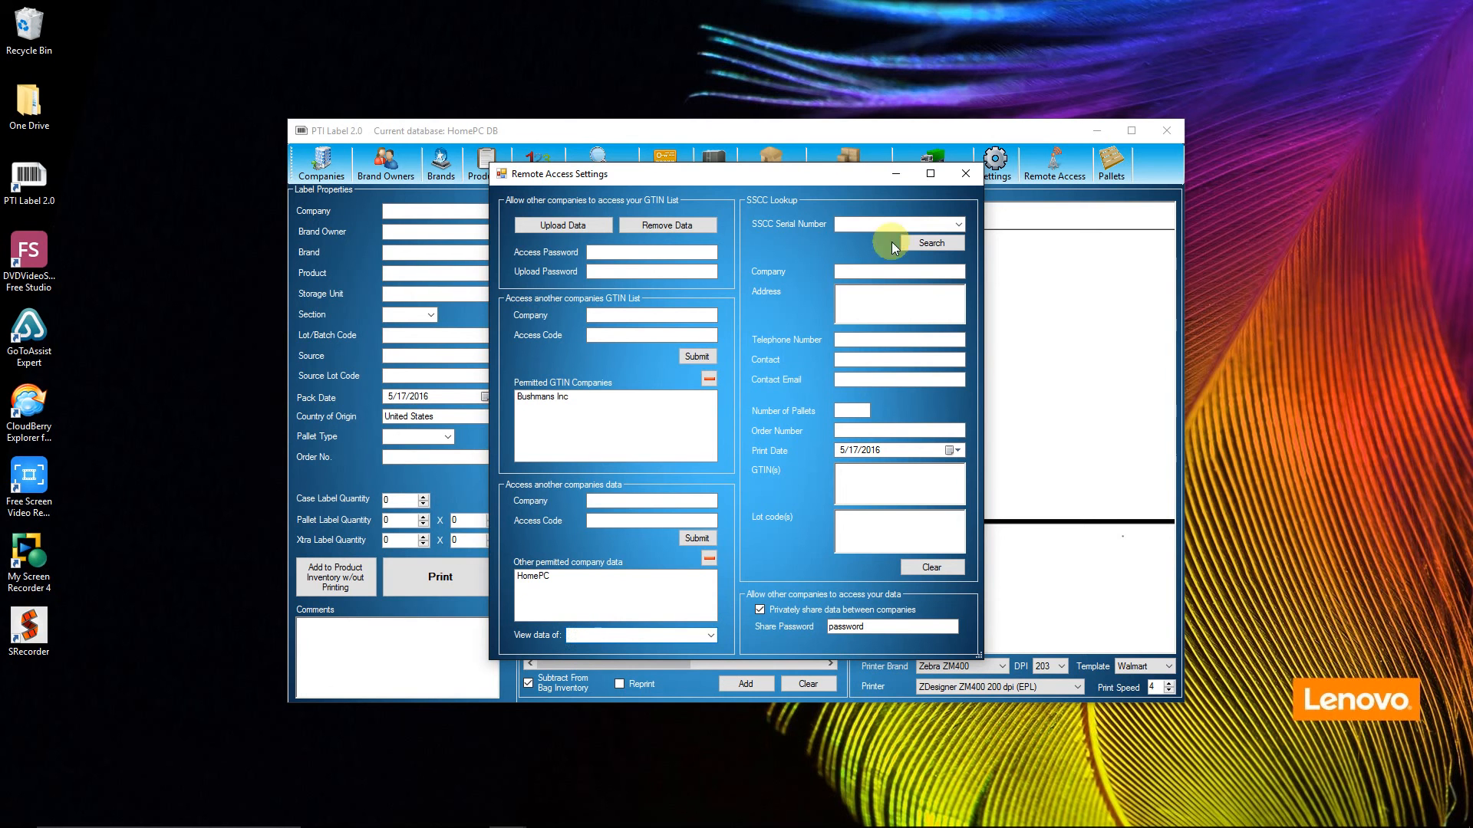
click(964, 175)
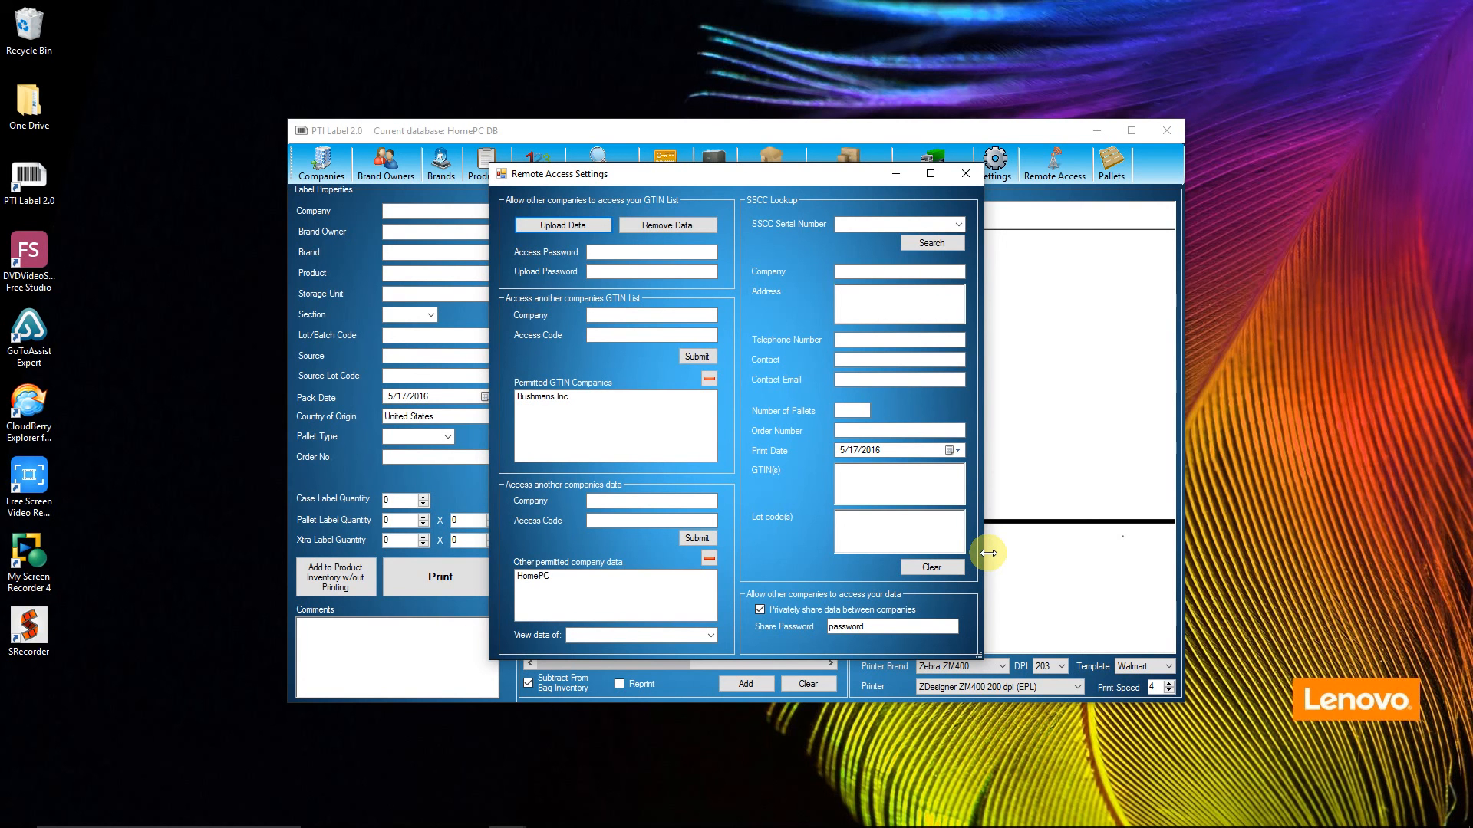
Step: Look up the SSCC serial number ending in 0279 in the remote access settings, clear the lookup and close the settings
click(959, 224)
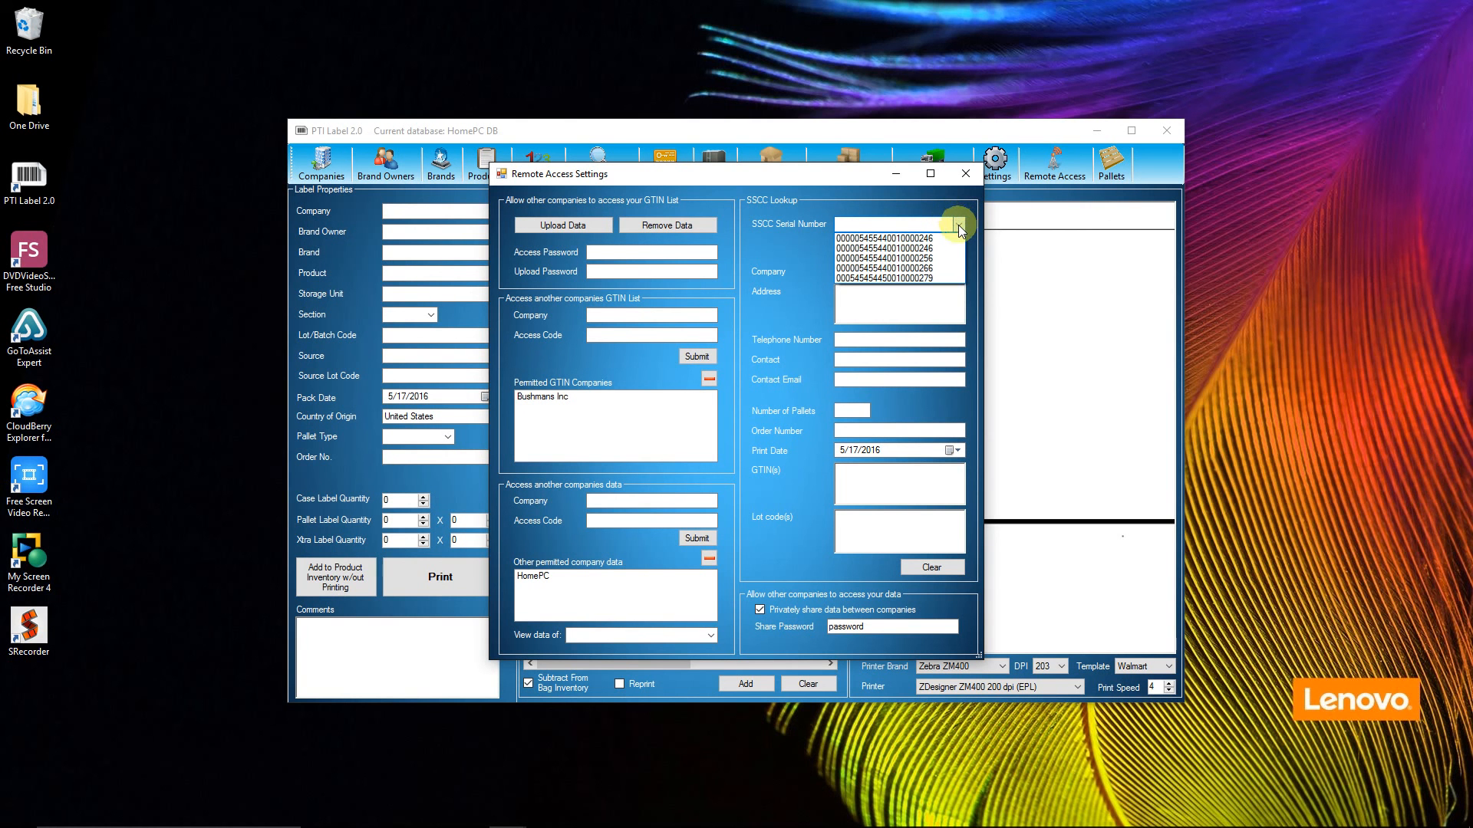
click(958, 224)
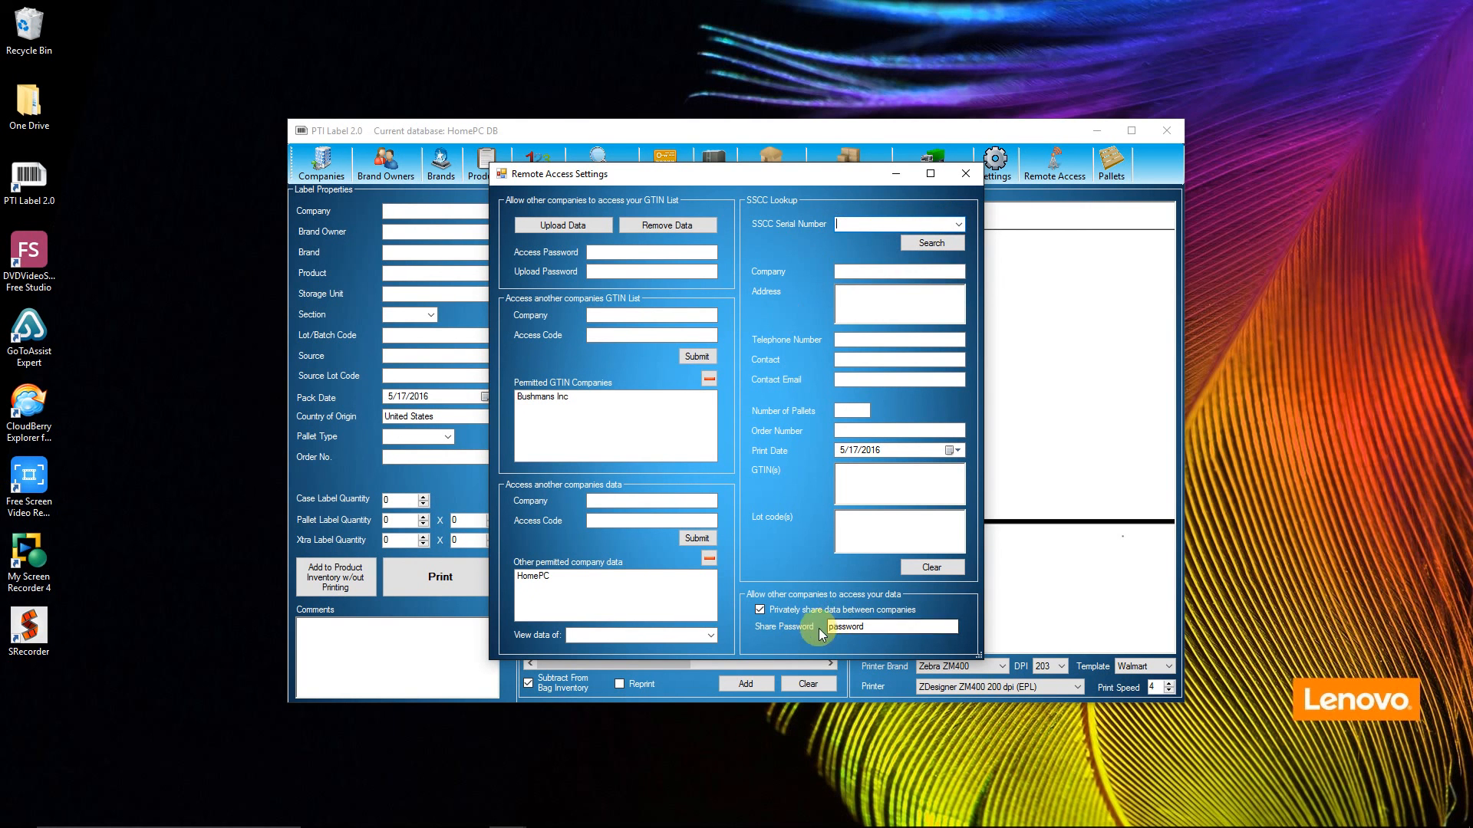
click(958, 224)
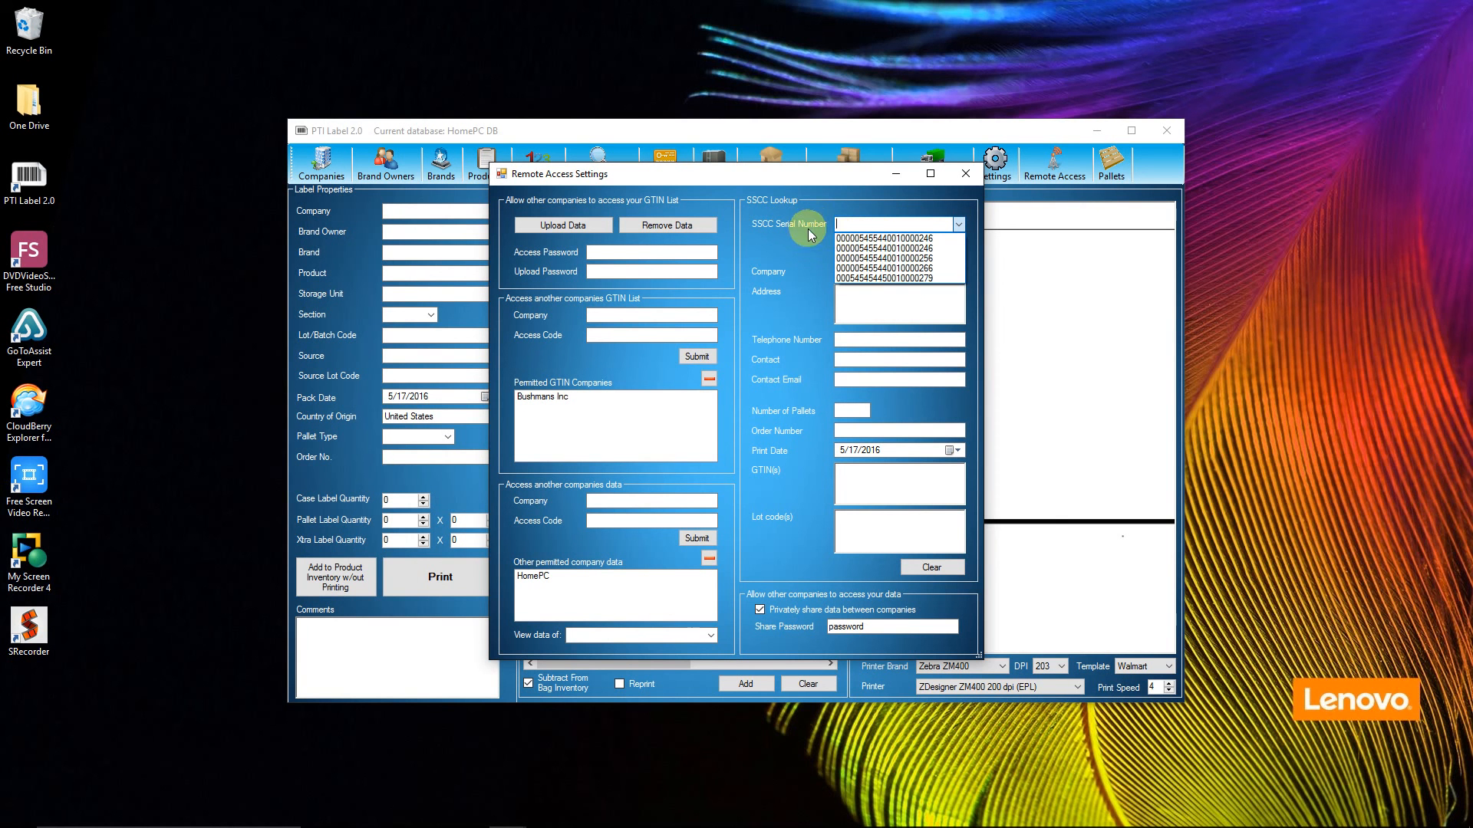
click(886, 277)
click(926, 242)
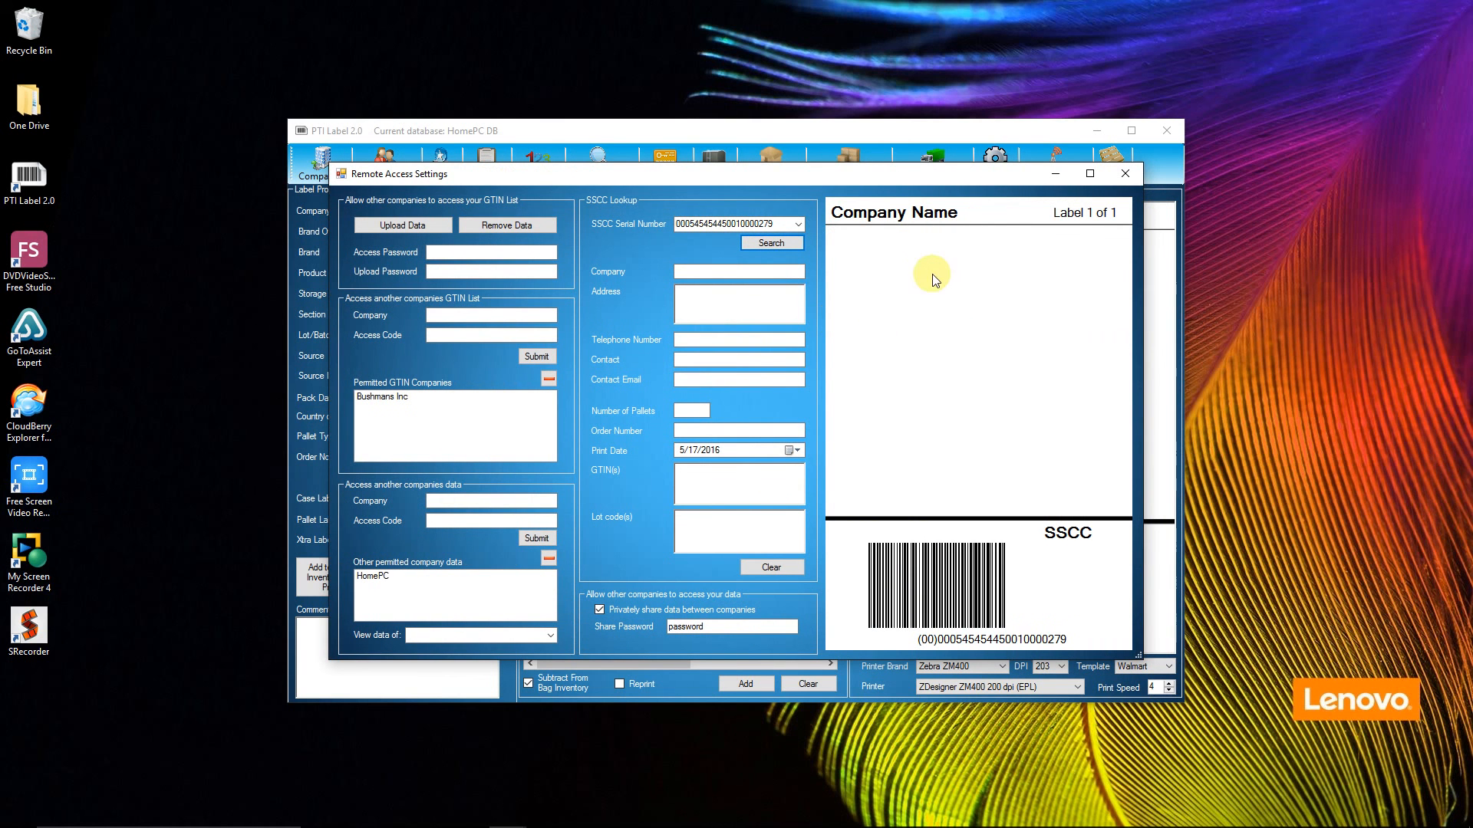
click(741, 271)
click(774, 567)
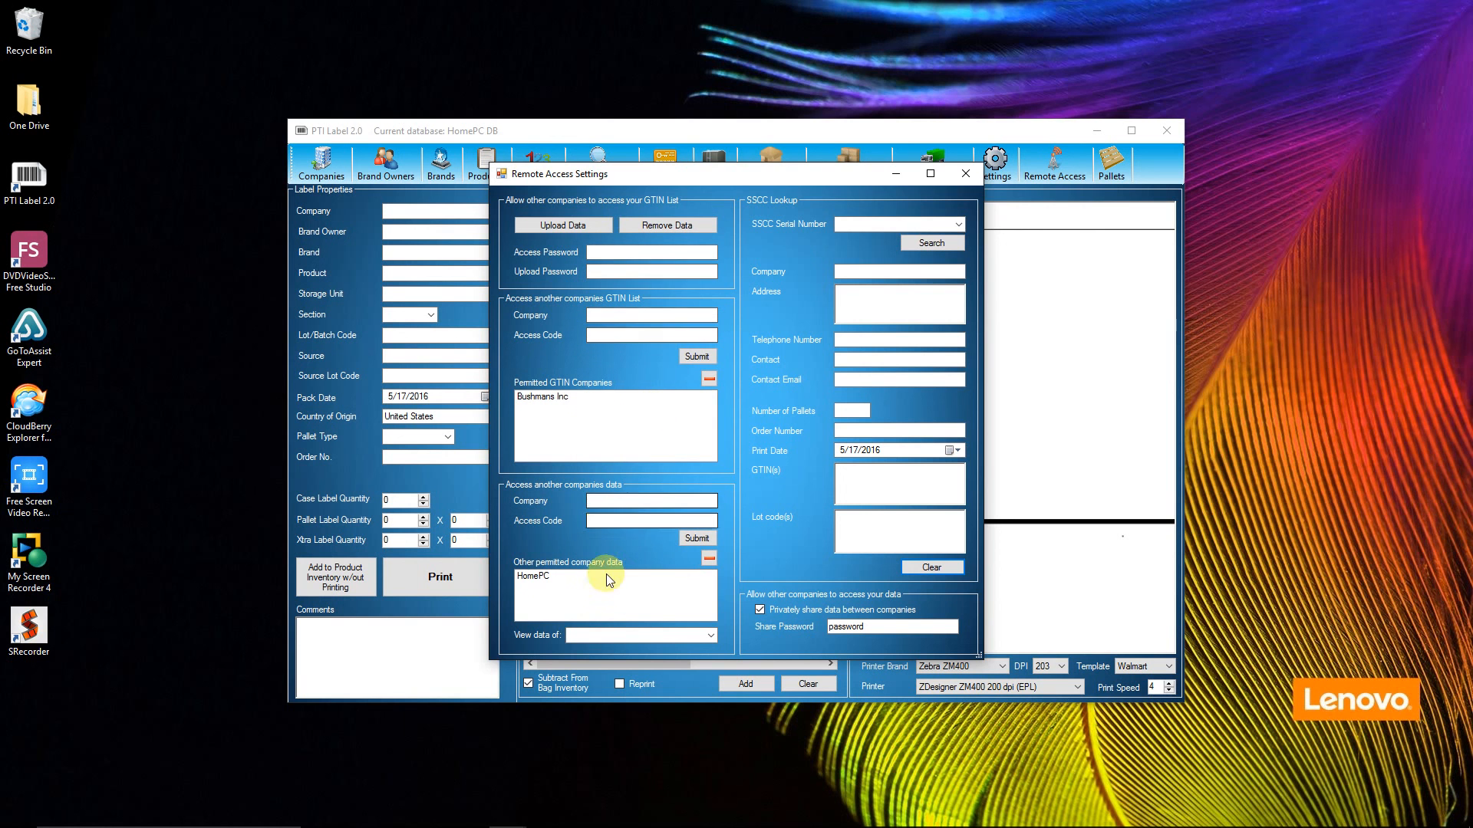
click(966, 174)
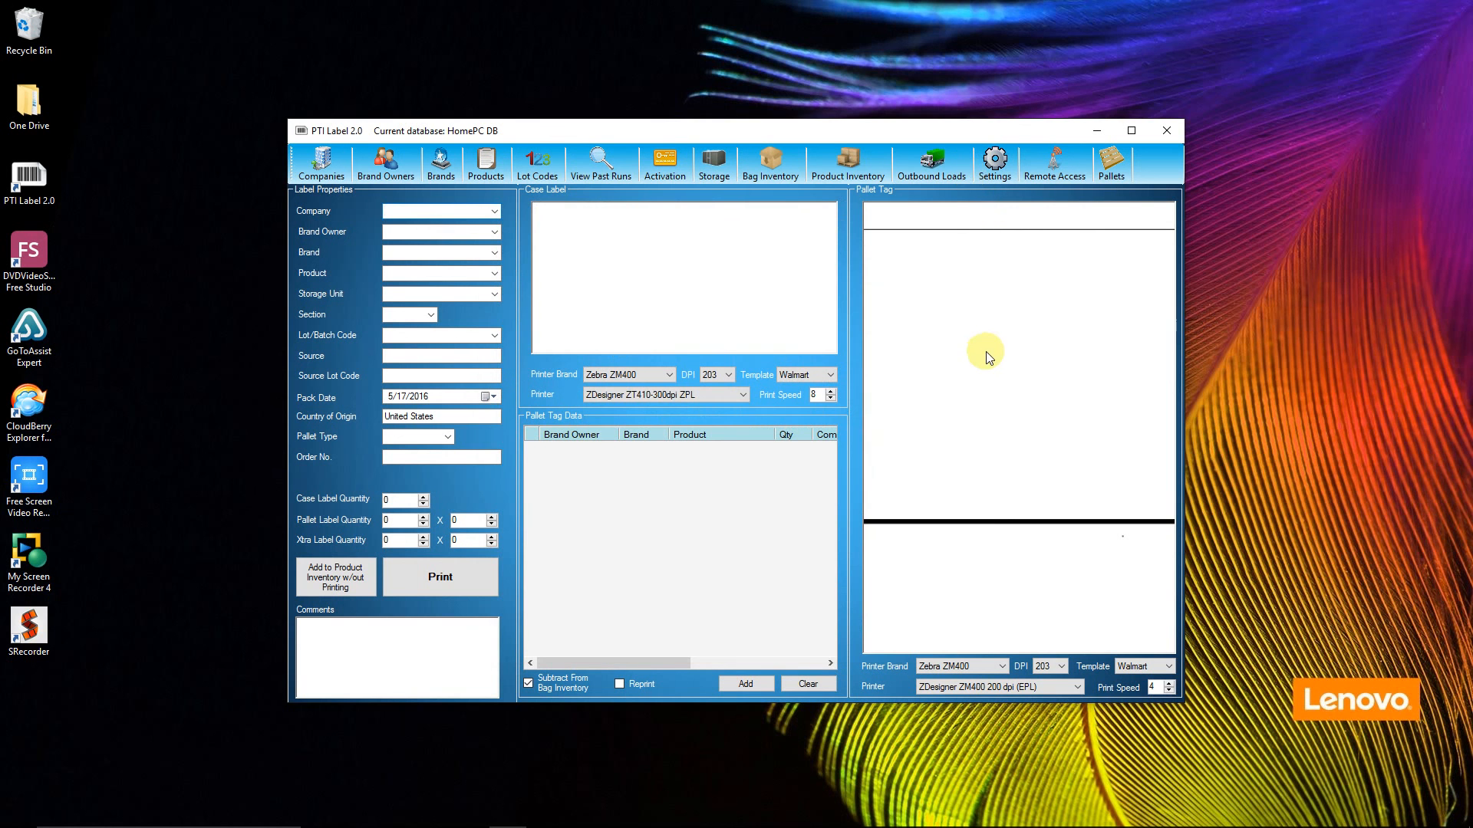